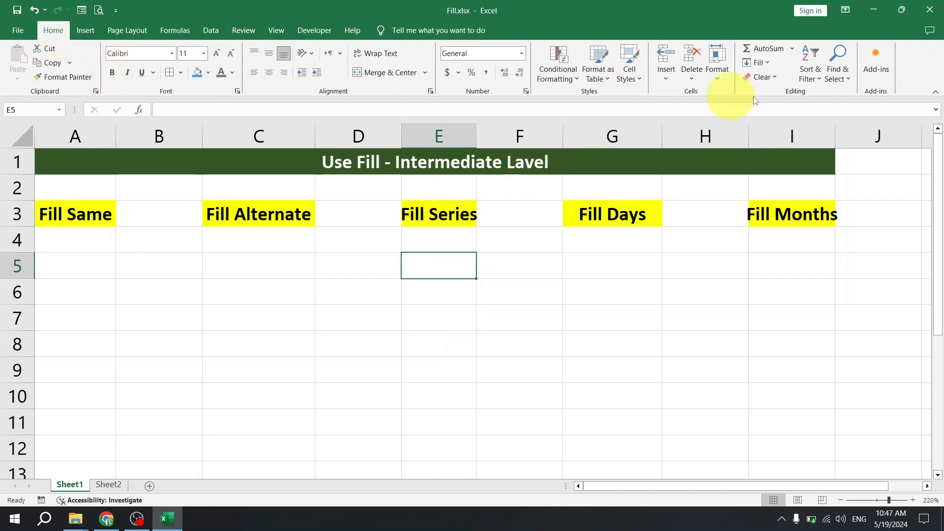
pyautogui.click(767, 65)
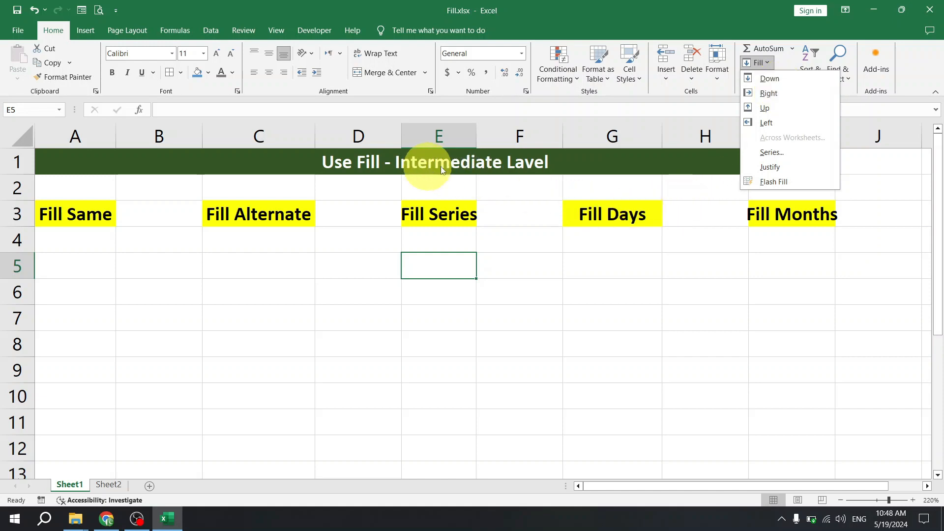
pyautogui.press('Escape')
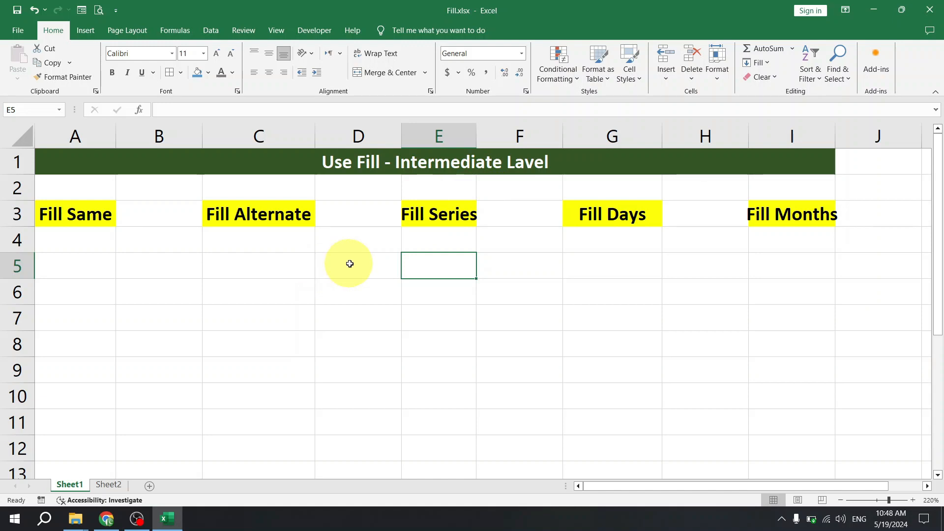
pyautogui.click(759, 67)
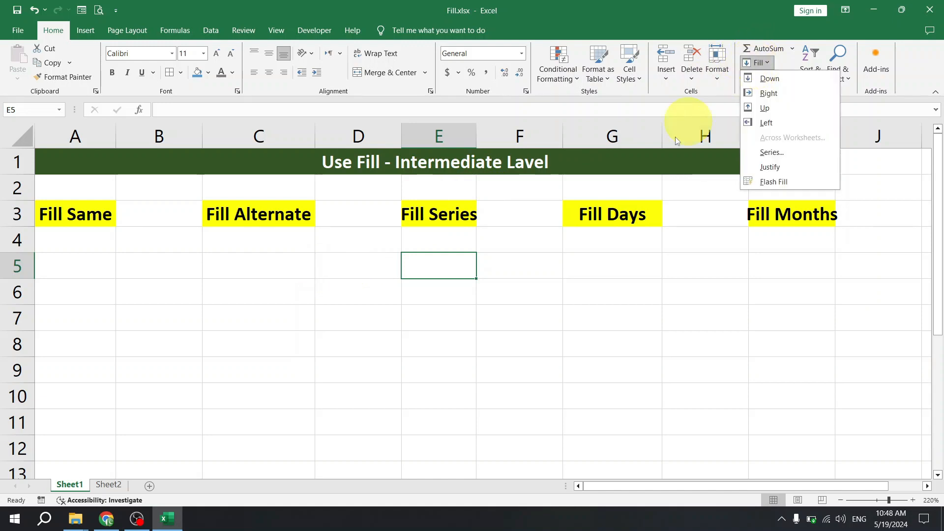
pyautogui.click(621, 221)
pyautogui.click(141, 244)
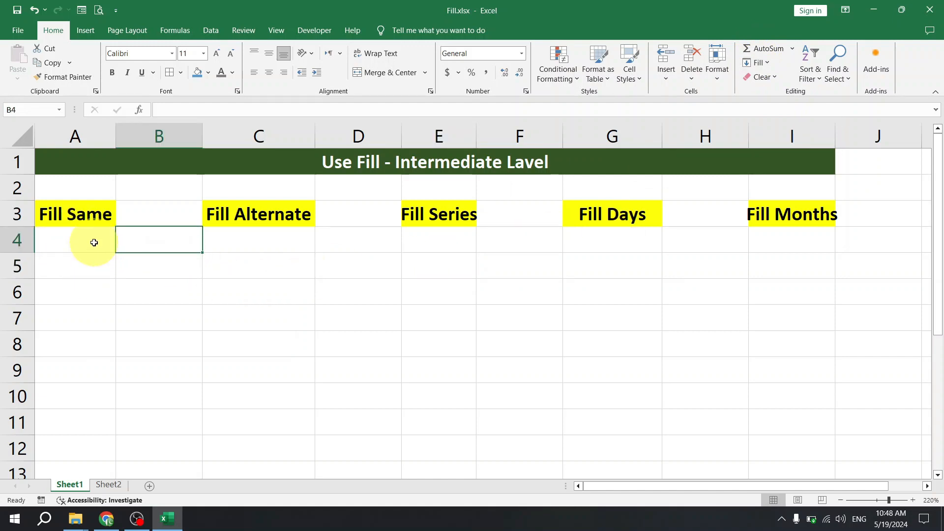
# Enter 1 in A4, try filling it down through A10 with the Fill Down command, and undo the fill.
pyautogui.click(81, 241)
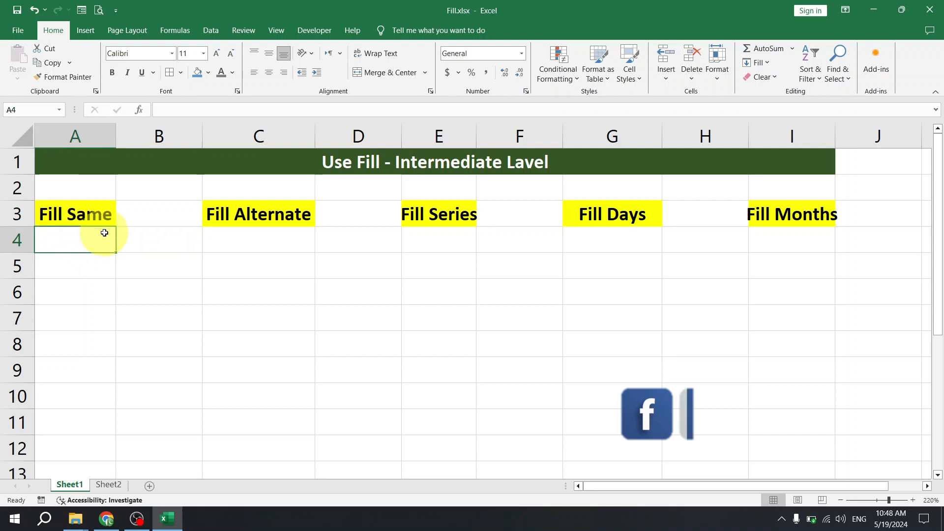
pyautogui.write('1')
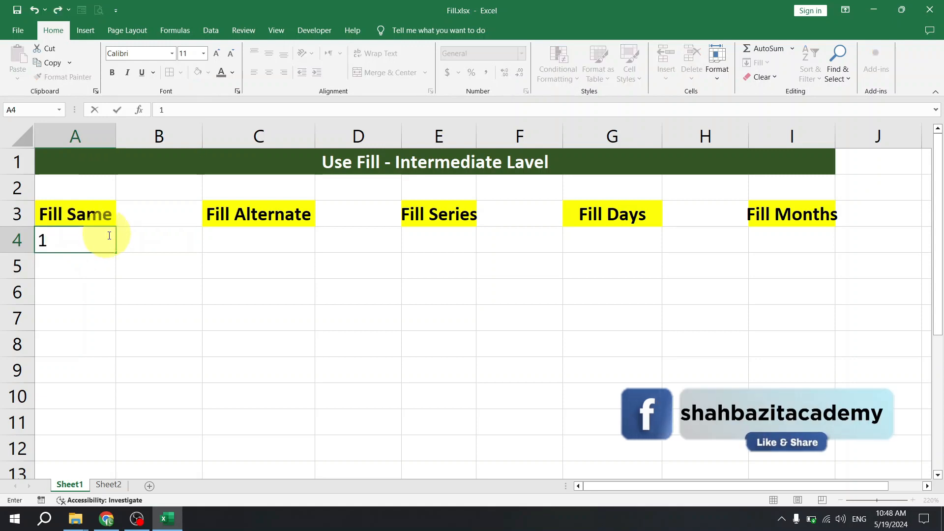
pyautogui.click(151, 256)
pyautogui.moveTo(98, 238); pyautogui.dragTo(78, 402)
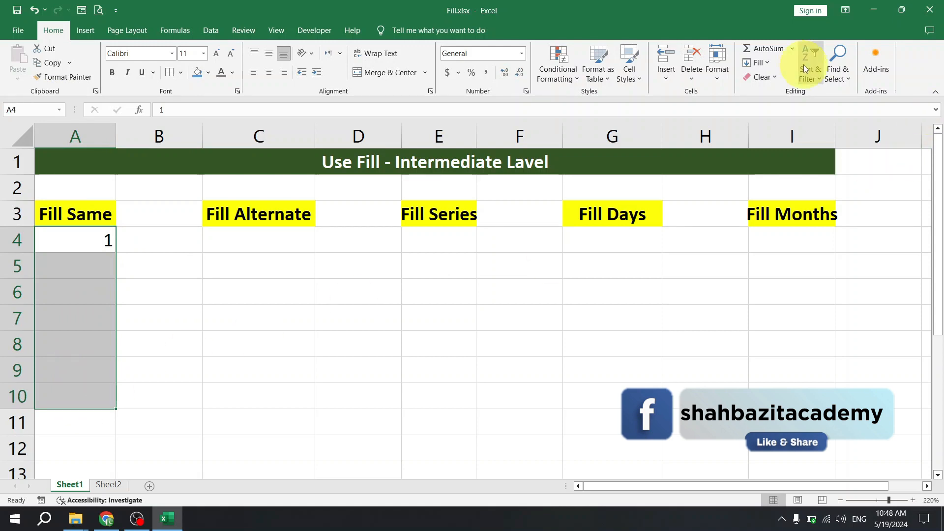
pyautogui.click(767, 62)
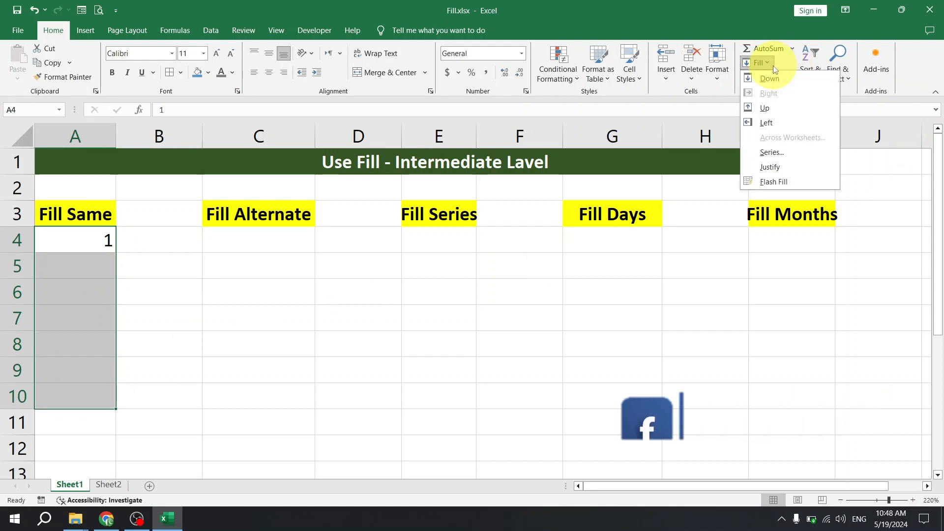
pyautogui.click(770, 78)
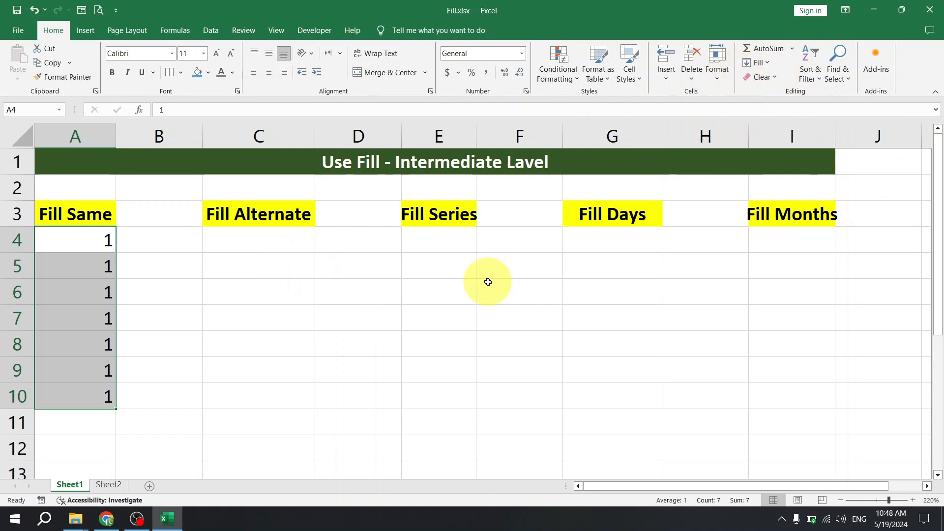
pyautogui.hotkey('ctrl', 'z')
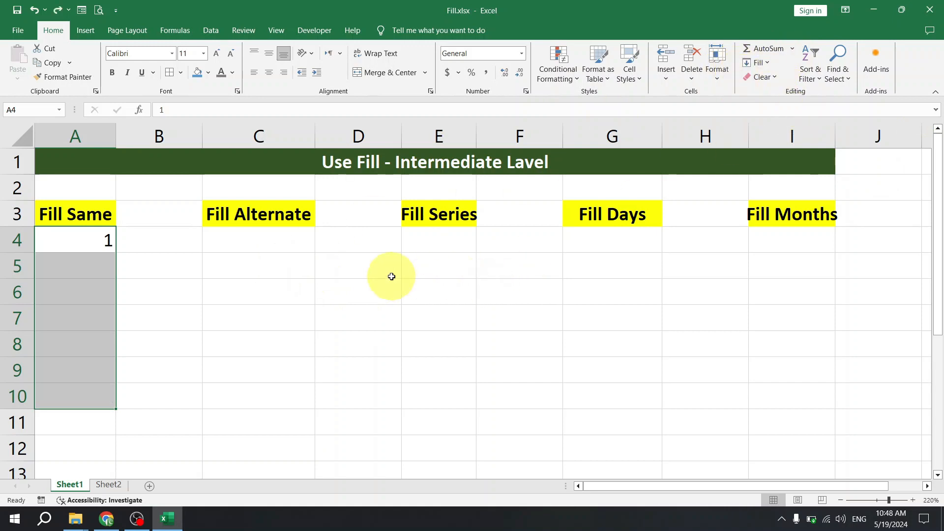
# Try copying the 1 in A4 down through A10 with the fill handle, and undo the fill.
pyautogui.click(121, 258)
pyautogui.click(80, 239)
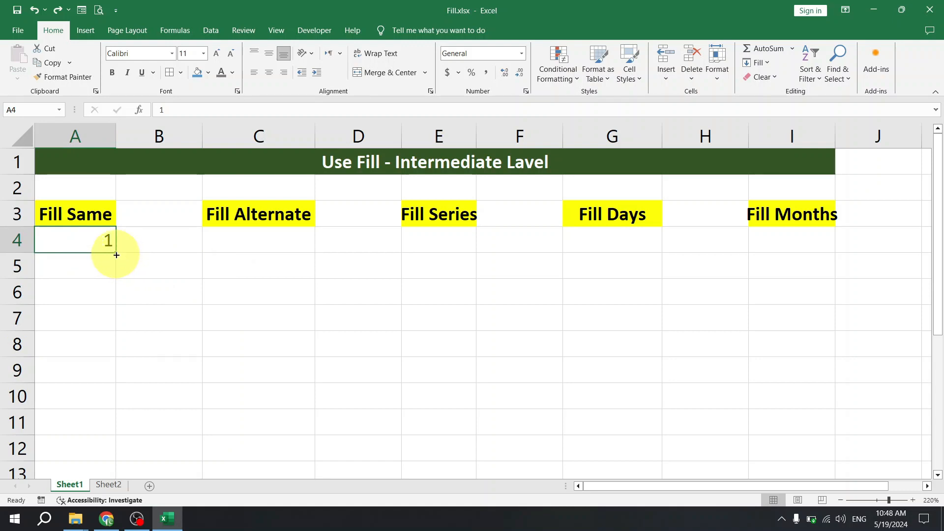
pyautogui.moveTo(116, 254); pyautogui.dragTo(106, 407)
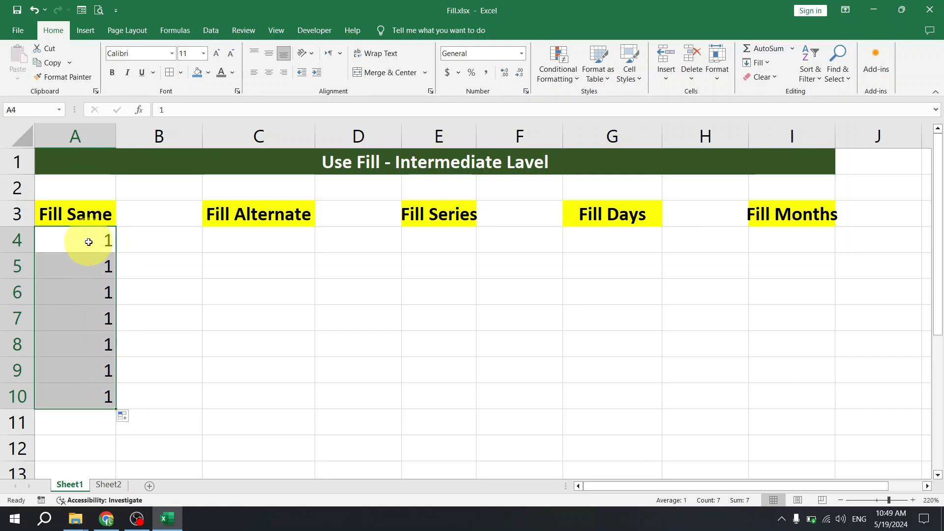
pyautogui.moveTo(84, 238); pyautogui.dragTo(84, 312)
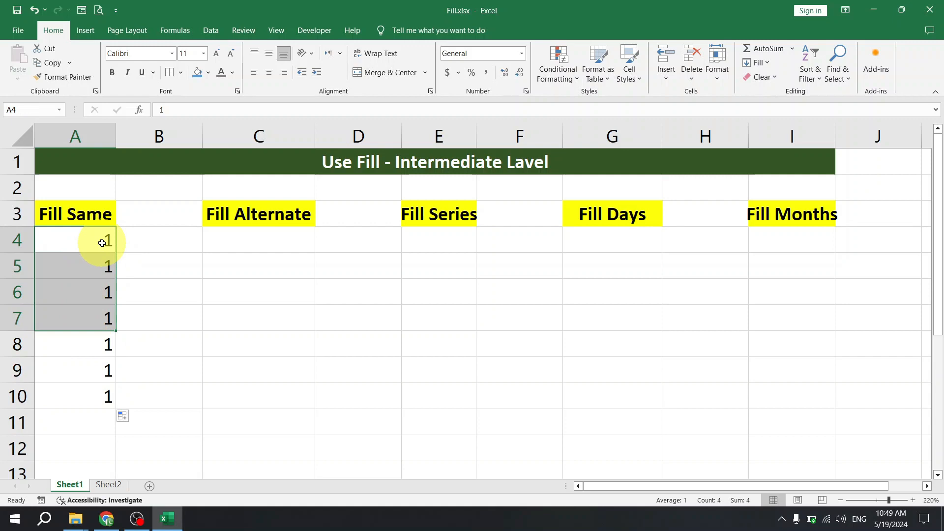
pyautogui.hotkey('ctrl', 'z')
pyautogui.hotkey('ctrl', 'z')
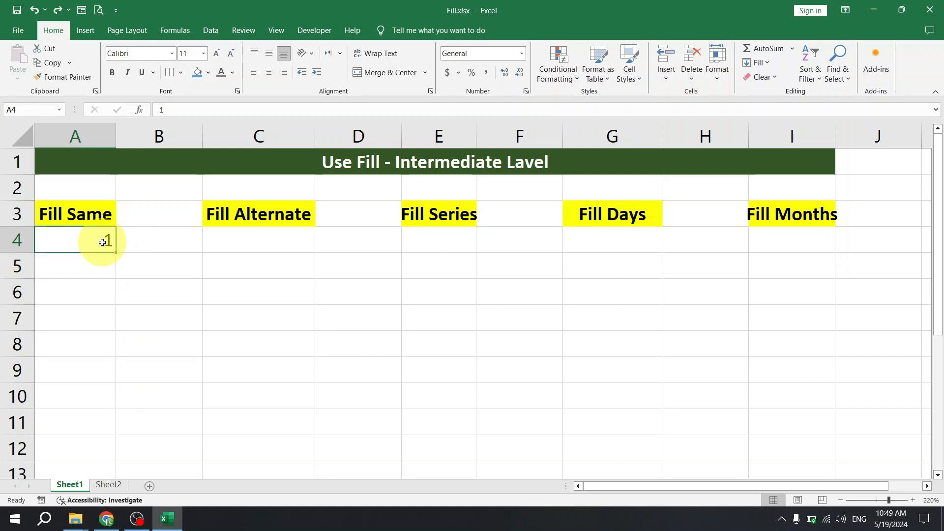
# Enter "Paistan" in A4 and copy it down through A10 with the fill handle.
pyautogui.write('Paistan')
pyautogui.press('Return')
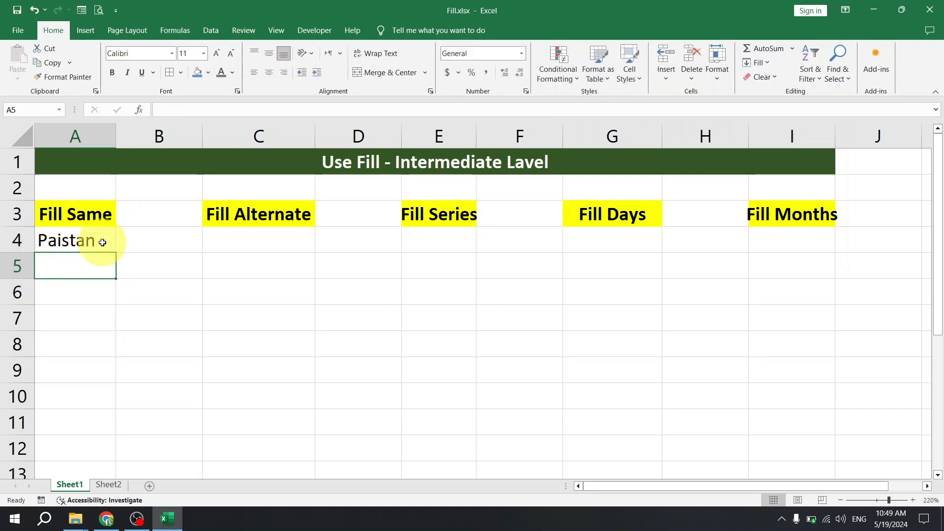
pyautogui.click(96, 247)
pyautogui.moveTo(116, 255); pyautogui.dragTo(114, 420)
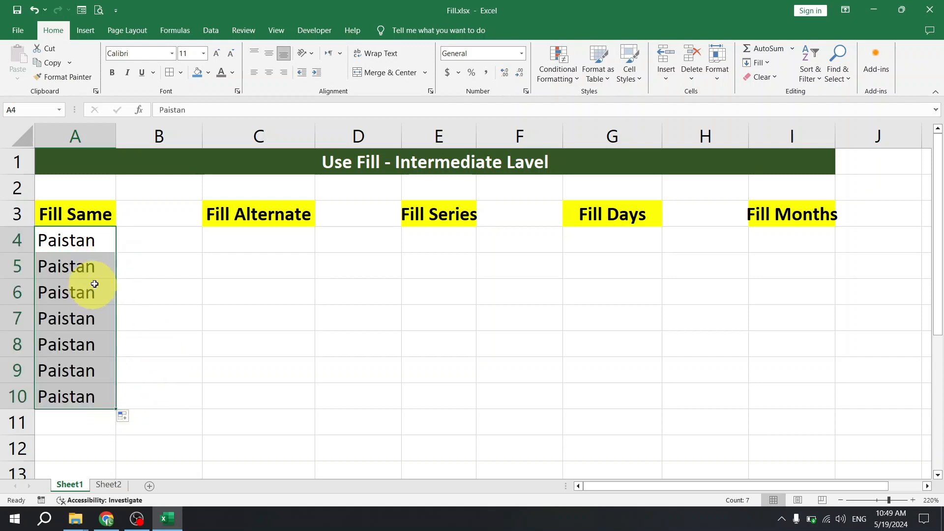
# Enter "Karchi" in C4 and "Lahore" in C5, and repeat the alternating pair down through C10.
pyautogui.click(272, 236)
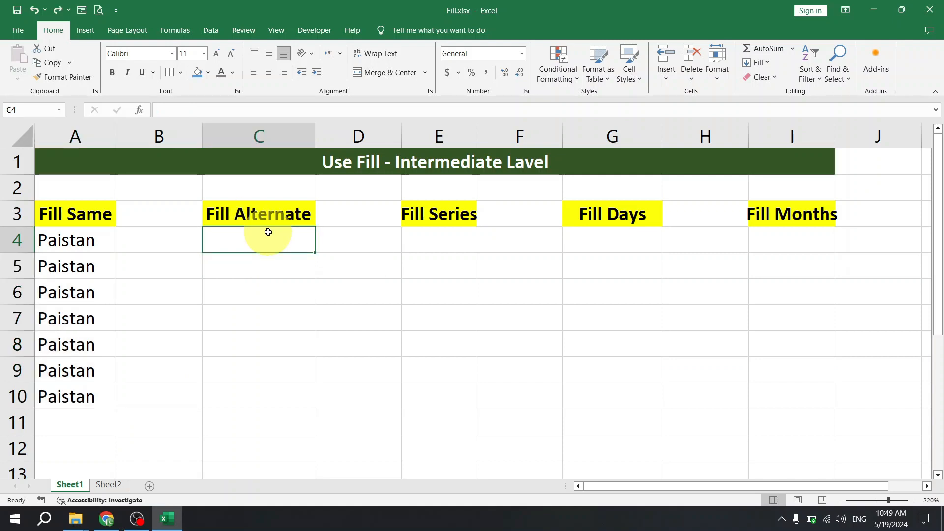
pyautogui.write('Karchi')
pyautogui.press('Return')
pyautogui.write('Lahore')
pyautogui.press('Return')
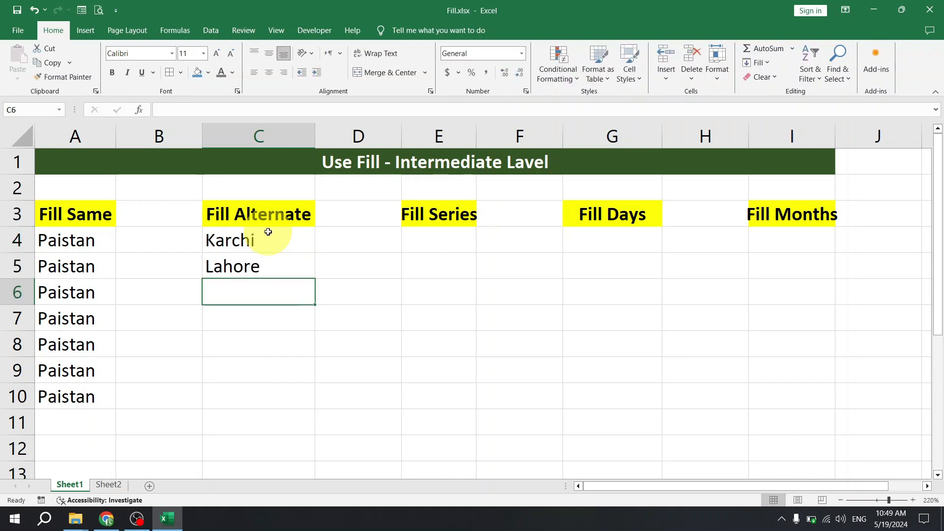
pyautogui.moveTo(244, 242); pyautogui.dragTo(309, 418)
pyautogui.click(350, 267)
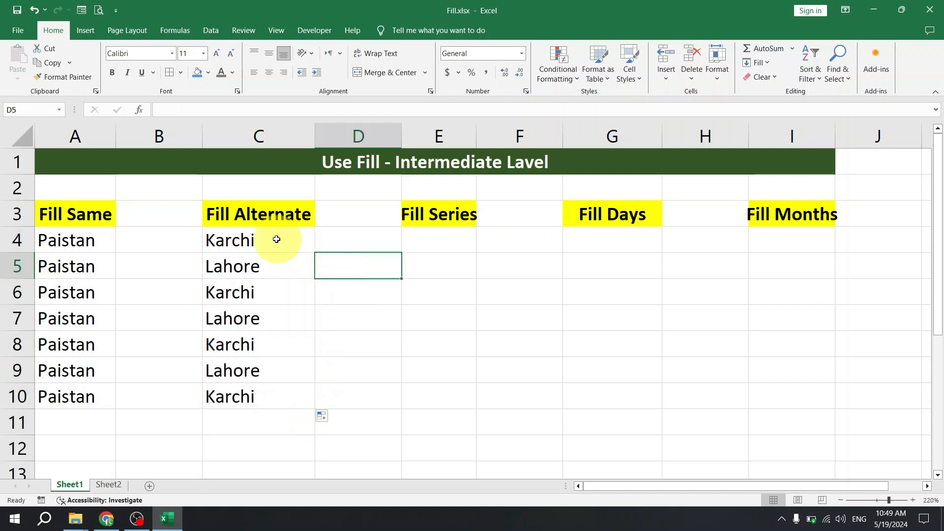
# Go through the filled entries in C4 to C10 one by one to check the alternating pattern.
pyautogui.click(275, 239)
pyautogui.click(270, 264)
pyautogui.click(266, 291)
pyautogui.click(266, 317)
pyautogui.click(265, 347)
pyautogui.click(262, 373)
pyautogui.click(264, 396)
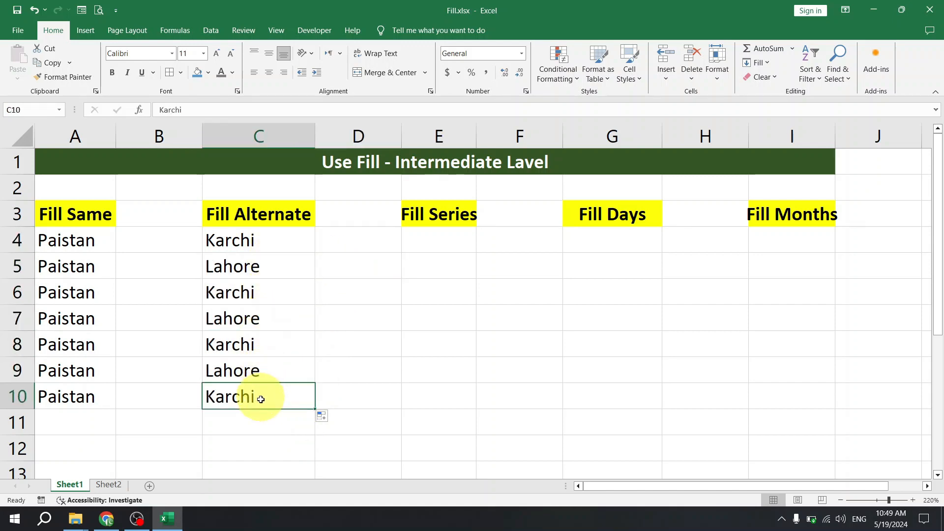
# Extend the alternating pattern from C9:C10 down to C11, and undo the entries in the Fill Alternate column.
pyautogui.press('Up')
pyautogui.hotkey('shift', 'Down')
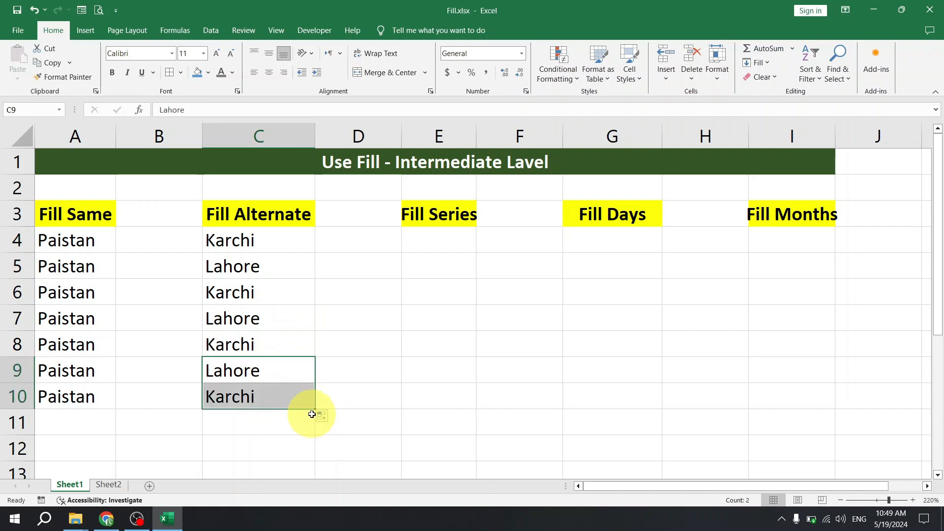
pyautogui.moveTo(314, 409); pyautogui.dragTo(317, 427)
pyautogui.click(365, 394)
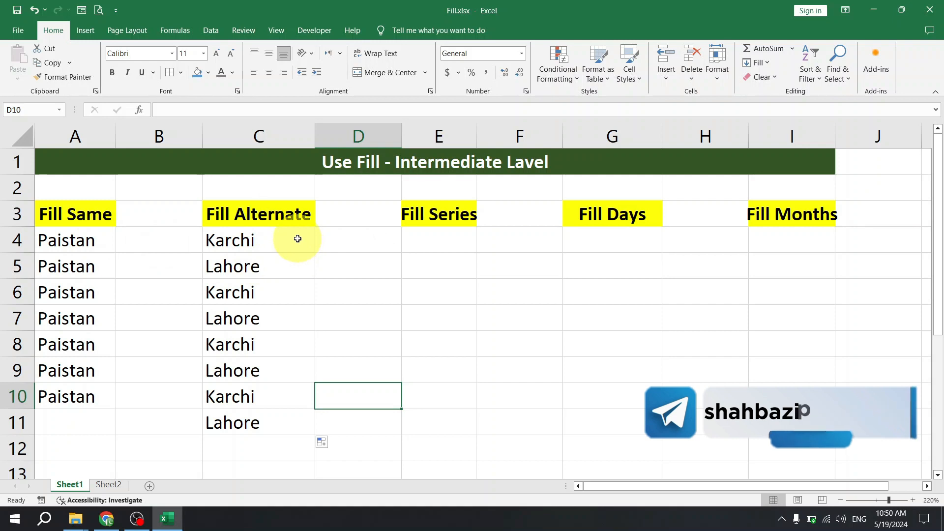
pyautogui.hotkey('ctrl', 'z')
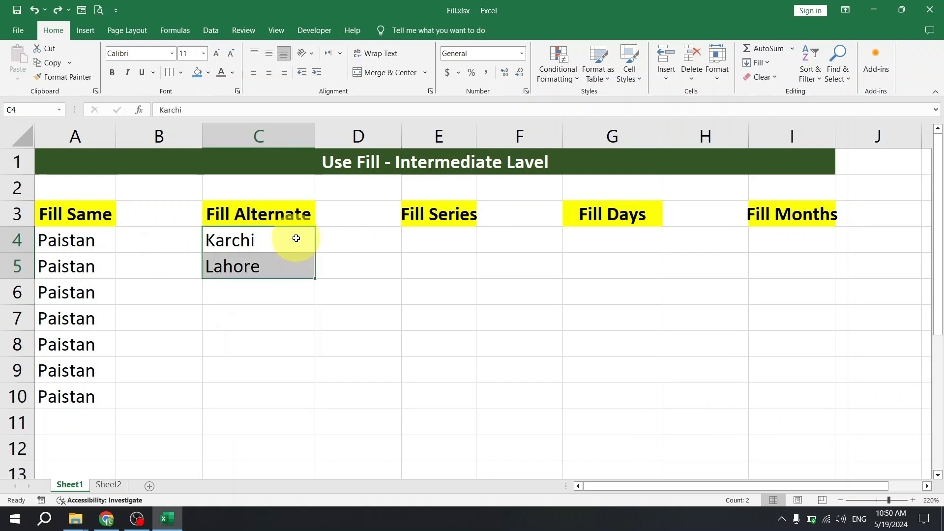
pyautogui.hotkey('ctrl', 'z')
# Enter 1 in C4 and 2 in C5, and fill the numbers down through C10.
pyautogui.click(287, 239)
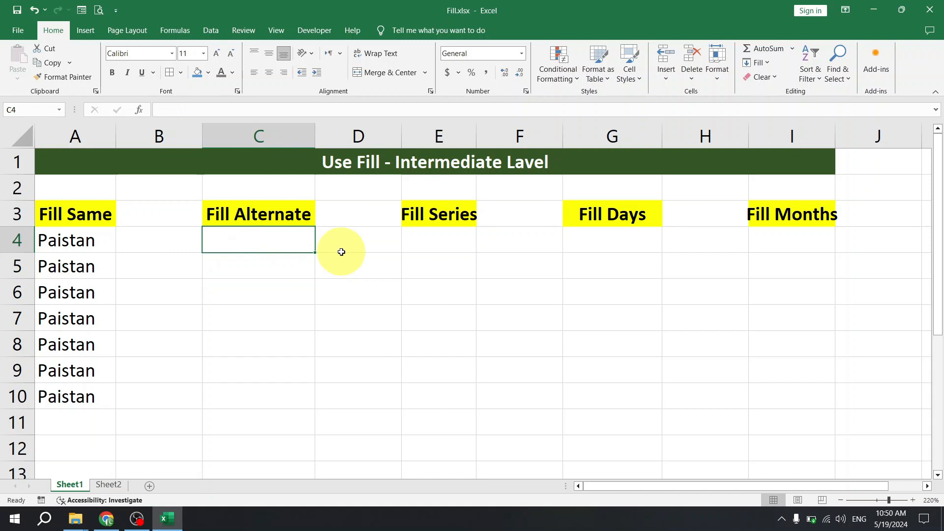
pyautogui.press('Up')
pyautogui.press('Down')
pyautogui.write('1')
pyautogui.press('Return')
pyautogui.press('Return')
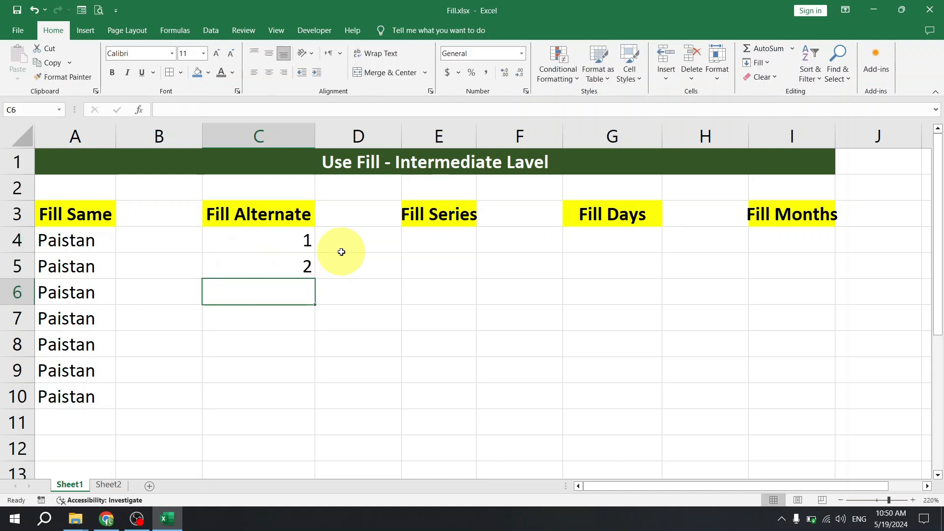
pyautogui.moveTo(306, 240); pyautogui.dragTo(316, 403)
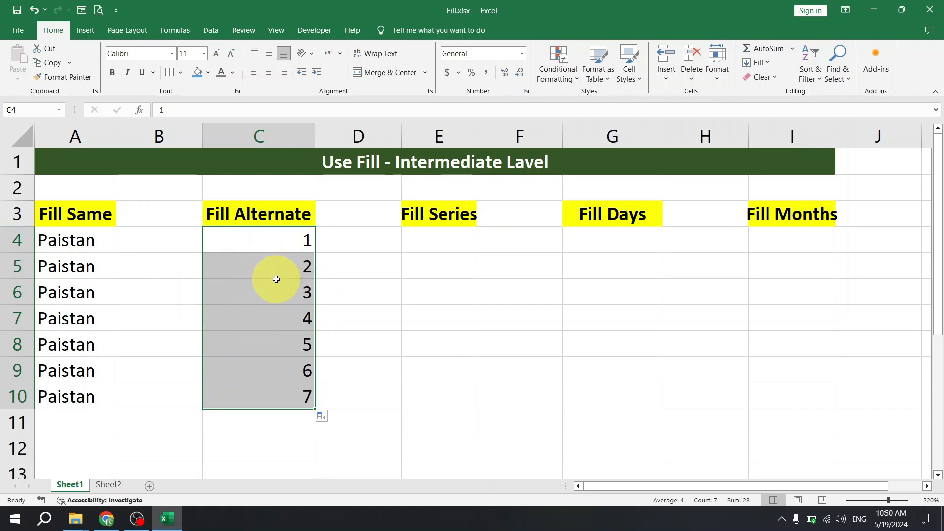
pyautogui.click(355, 269)
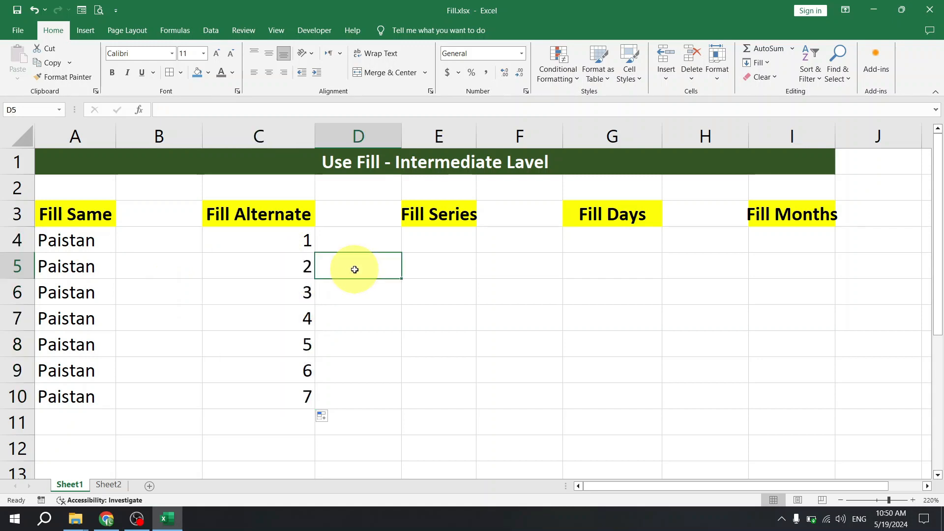
# Undo the number fill and the two typed numbers in the Fill Alternate column.
pyautogui.click(308, 264)
pyautogui.hotkey('ctrl', 'z')
pyautogui.hotkey('ctrl', 'z')
pyautogui.hotkey('ctrl', 'z')
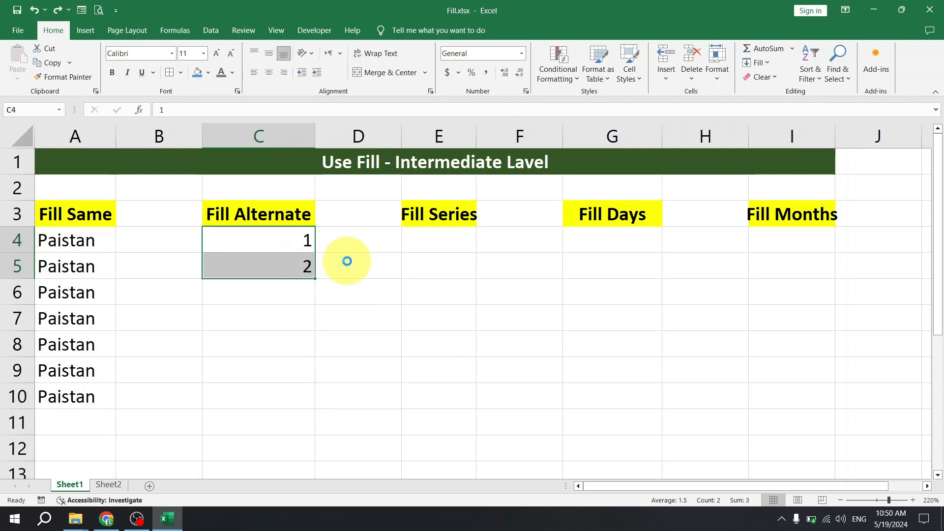
# Enter the starting values 1 in E4 and 2 in E5 under the Fill Series heading.
pyautogui.click(445, 235)
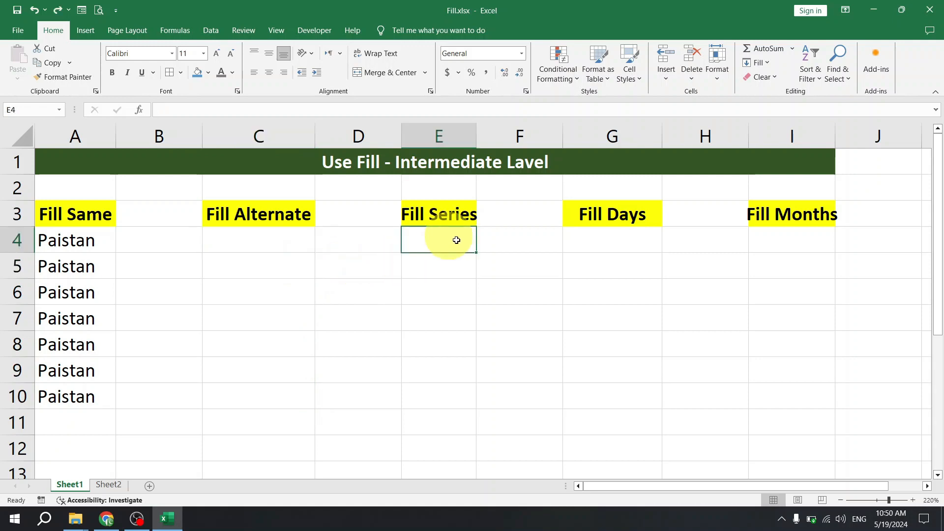
pyautogui.write('1')
pyautogui.press('Return')
pyautogui.write('2')
pyautogui.click(539, 283)
# Fill the number series from E4:E5 down to E12, and extend it through E127.
pyautogui.moveTo(438, 238); pyautogui.dragTo(443, 257)
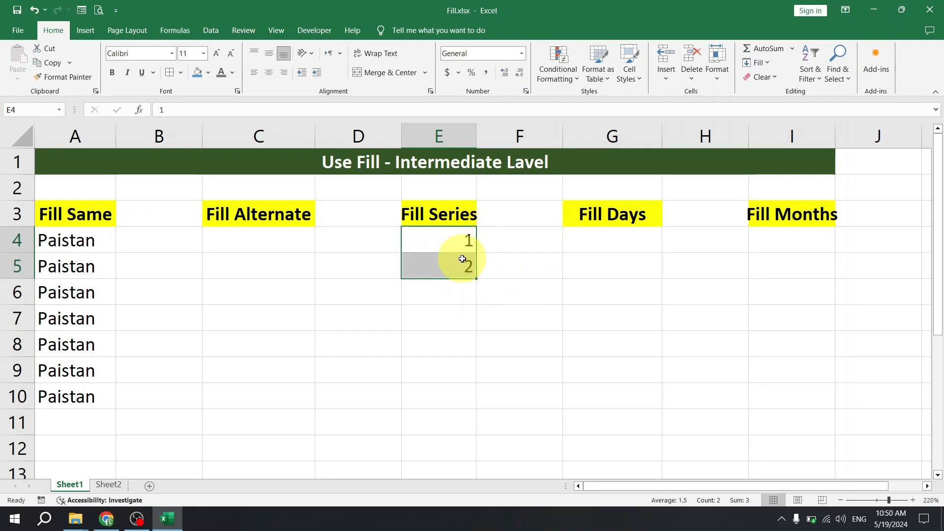
pyautogui.click(509, 261)
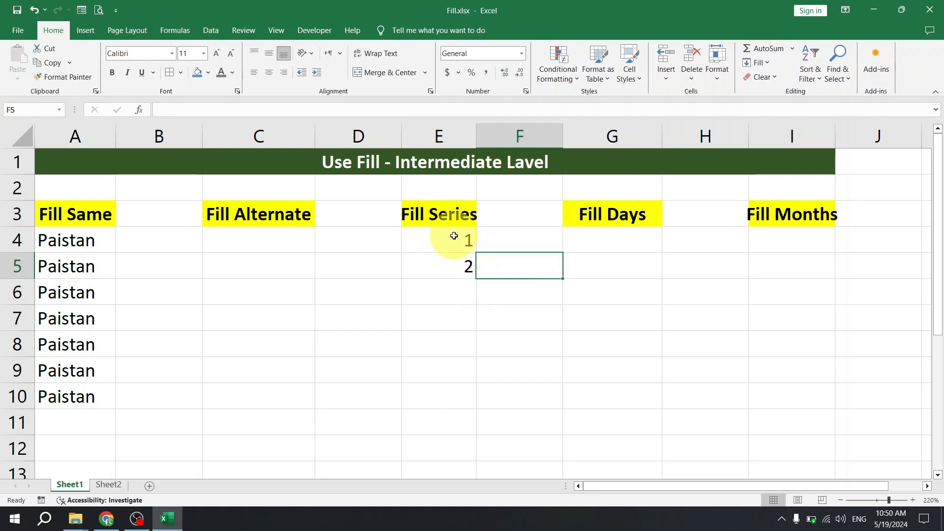
pyautogui.moveTo(453, 238); pyautogui.dragTo(454, 262)
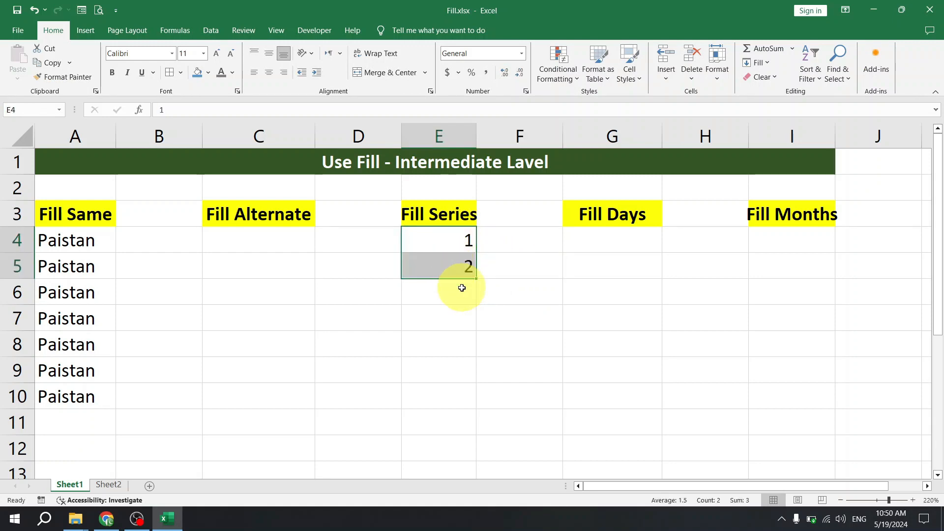
pyautogui.moveTo(477, 279); pyautogui.dragTo(480, 455)
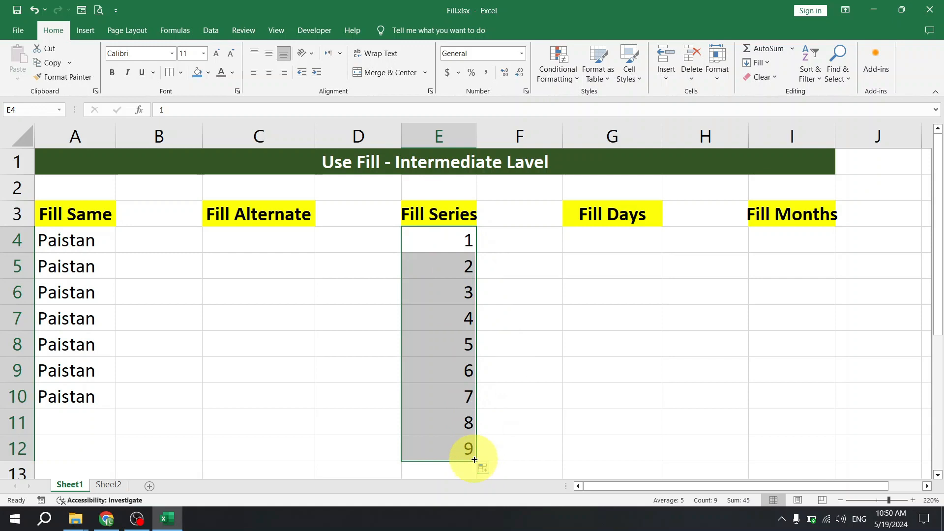
pyautogui.moveTo(477, 461); pyautogui.dragTo(484, 452)
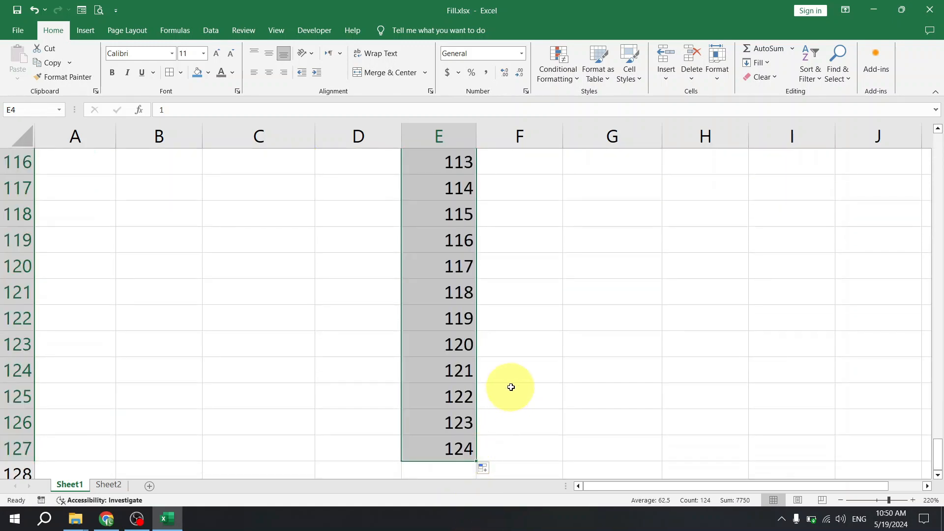
pyautogui.scroll(20, 472, 305)
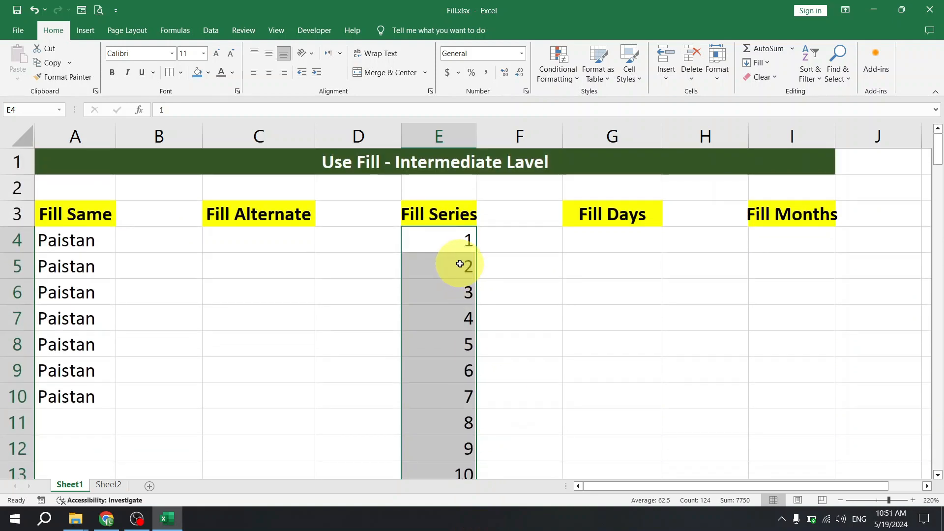
# Undo the number series fill under Fill Series and the 2 entered in E5.
pyautogui.hotkey('ctrl', 'z')
pyautogui.click(504, 260)
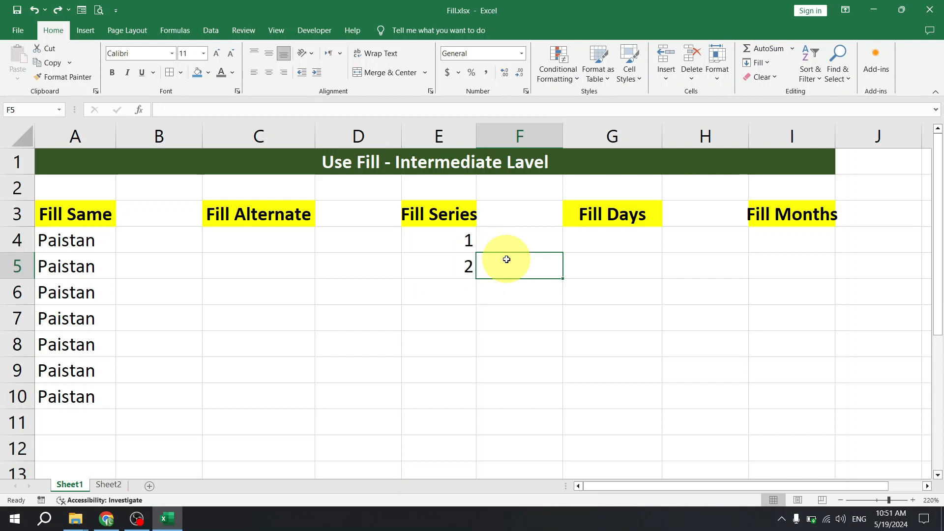
pyautogui.moveTo(470, 241); pyautogui.dragTo(474, 271)
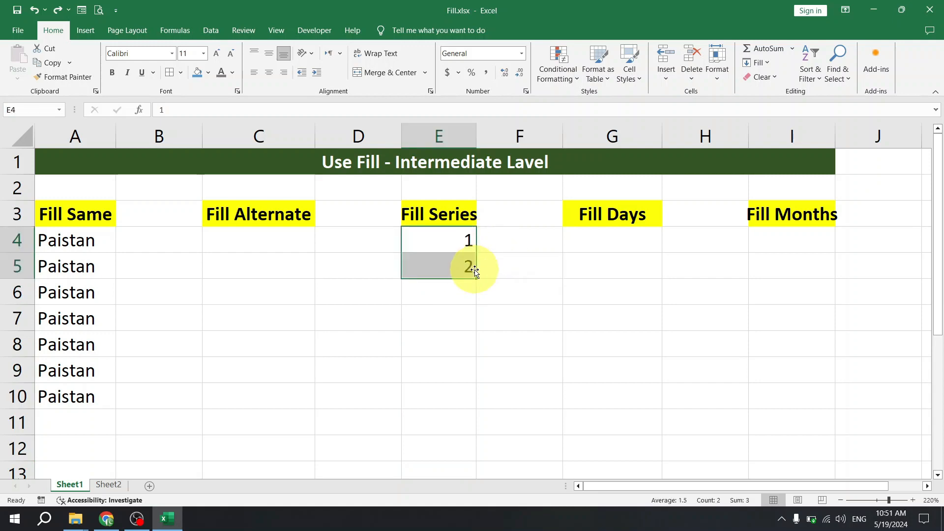
pyautogui.hotkey('ctrl', 'z')
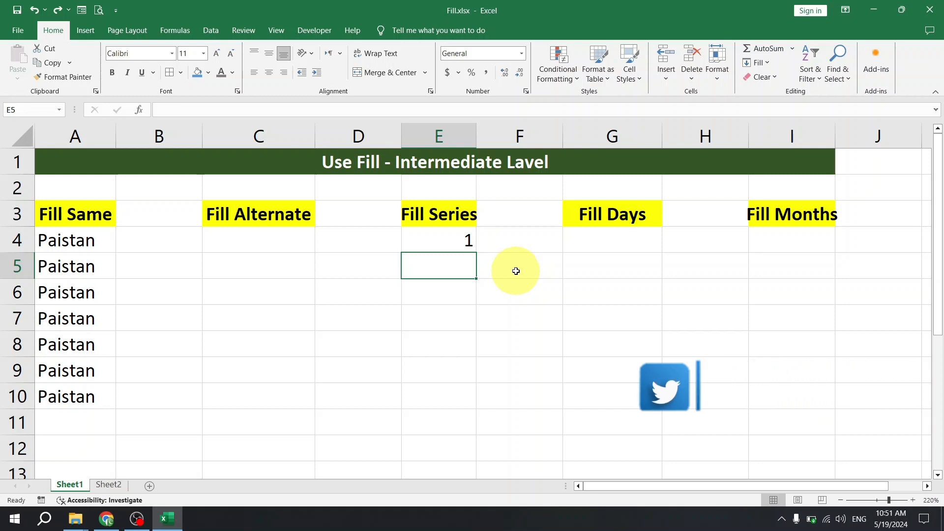
# Enter 3 in E5 and fill the odd-number series from E4:E5 down to E12.
pyautogui.write('3')
pyautogui.click(467, 310)
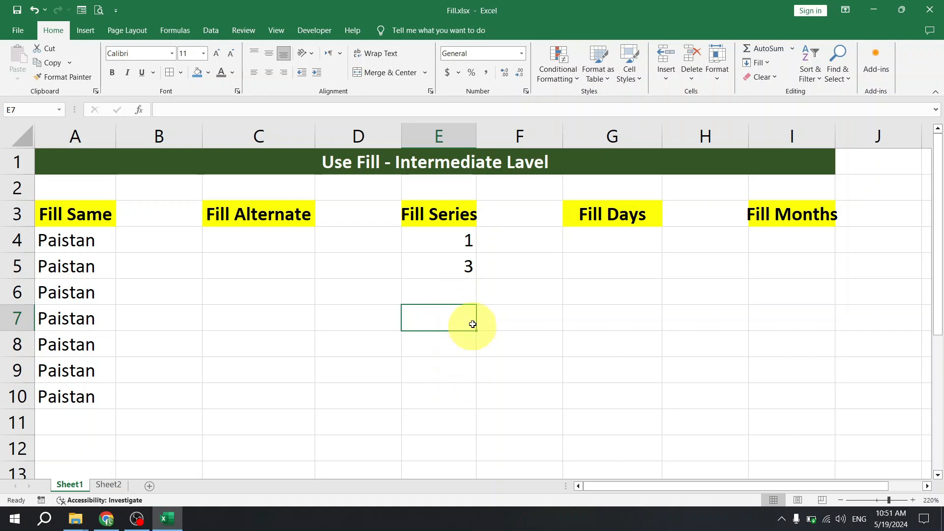
pyautogui.click(511, 236)
pyautogui.moveTo(464, 242); pyautogui.dragTo(481, 458)
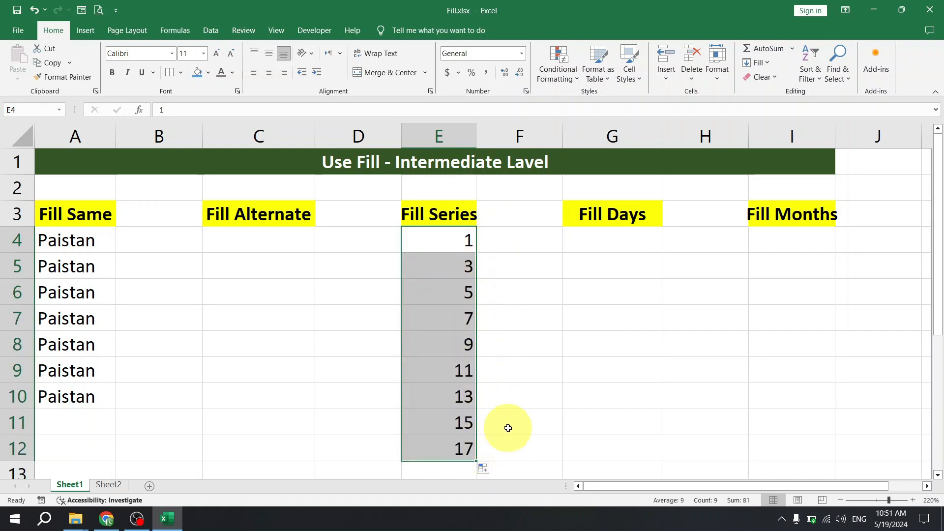
pyautogui.click(517, 343)
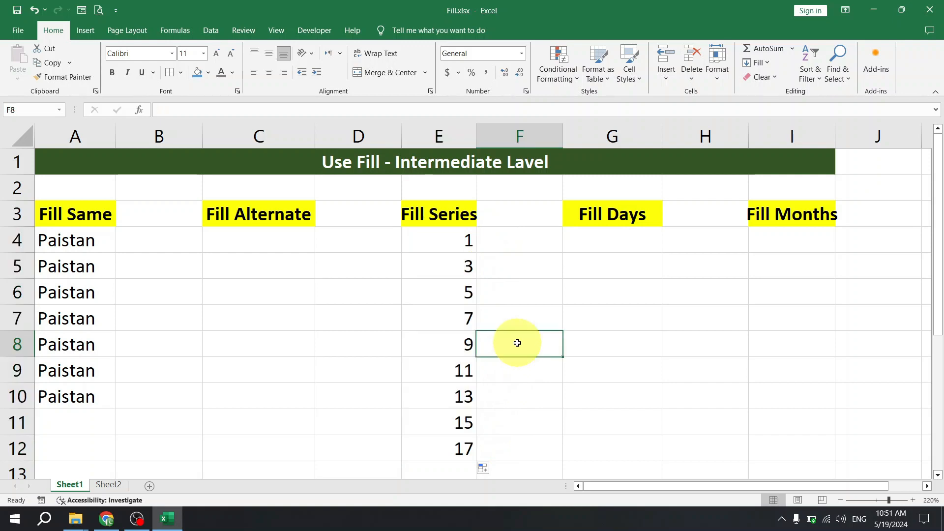
# Enter Mon in G4 under Fill Days and fill the weekdays down through G11.
pyautogui.click(586, 240)
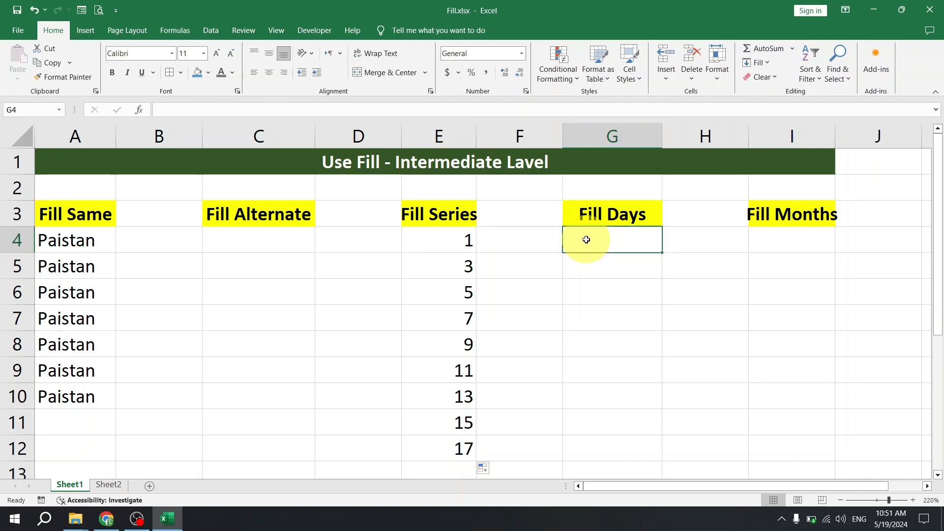
pyautogui.write('Mon')
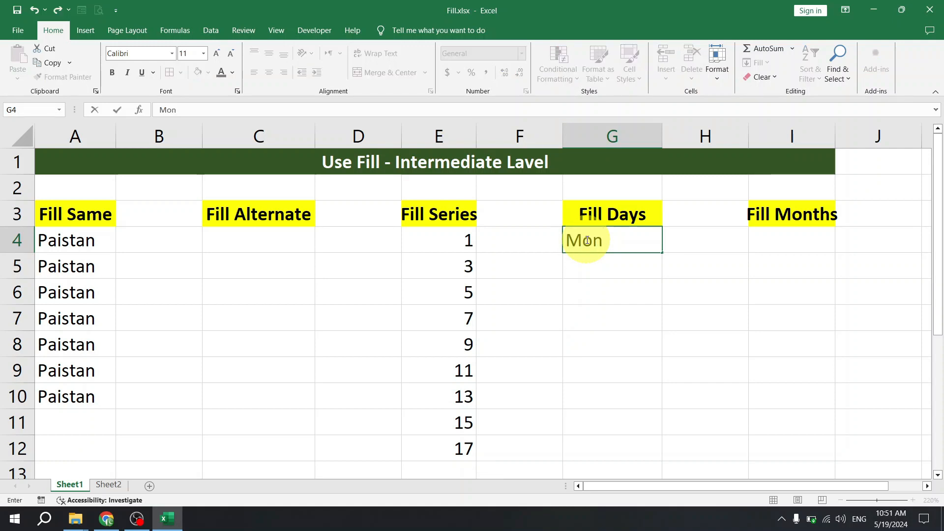
pyautogui.press('Return')
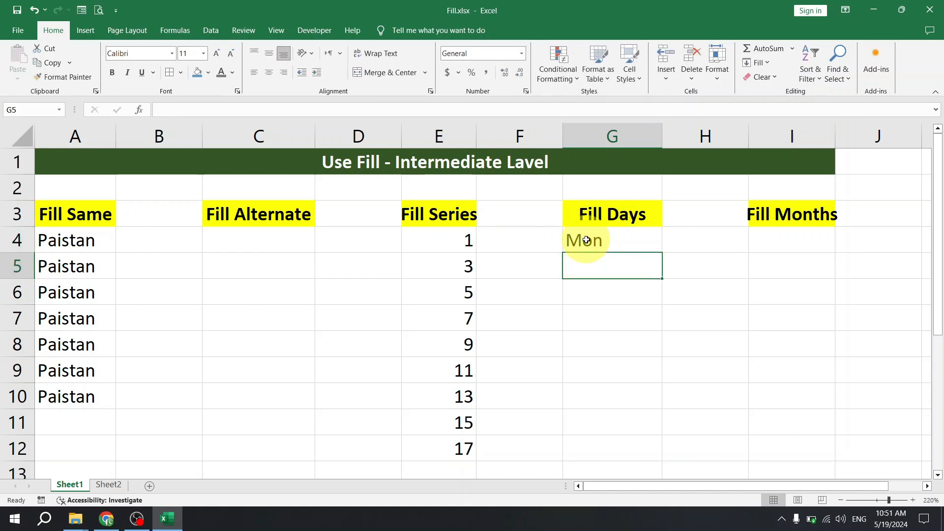
pyautogui.click(643, 246)
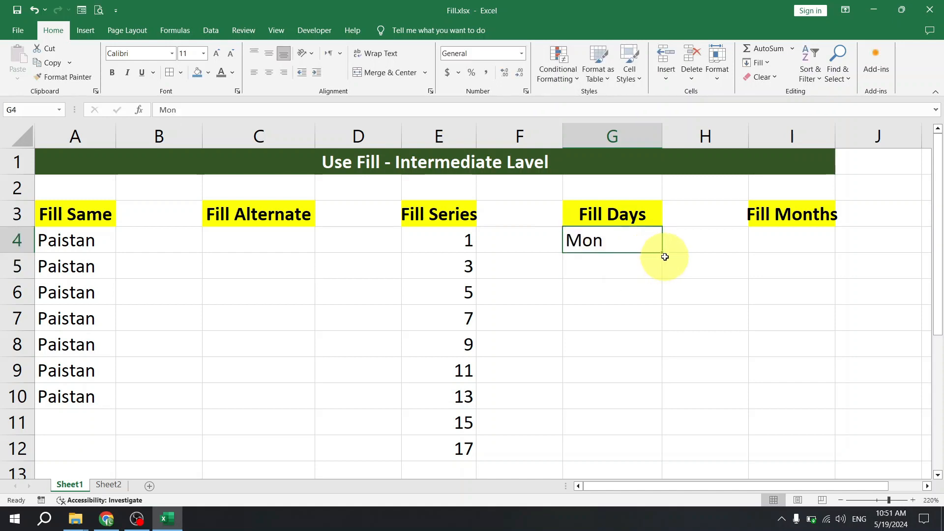
pyautogui.moveTo(664, 254); pyautogui.dragTo(685, 415)
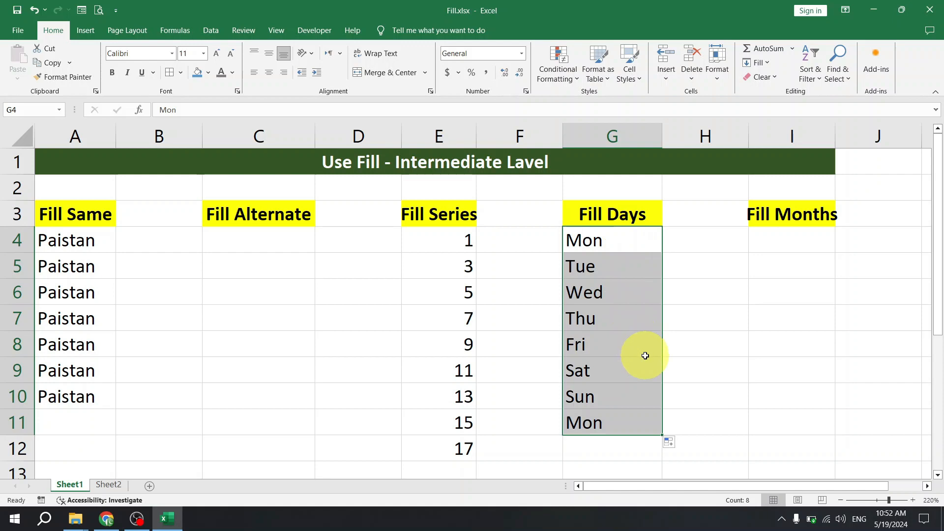
pyautogui.click(708, 287)
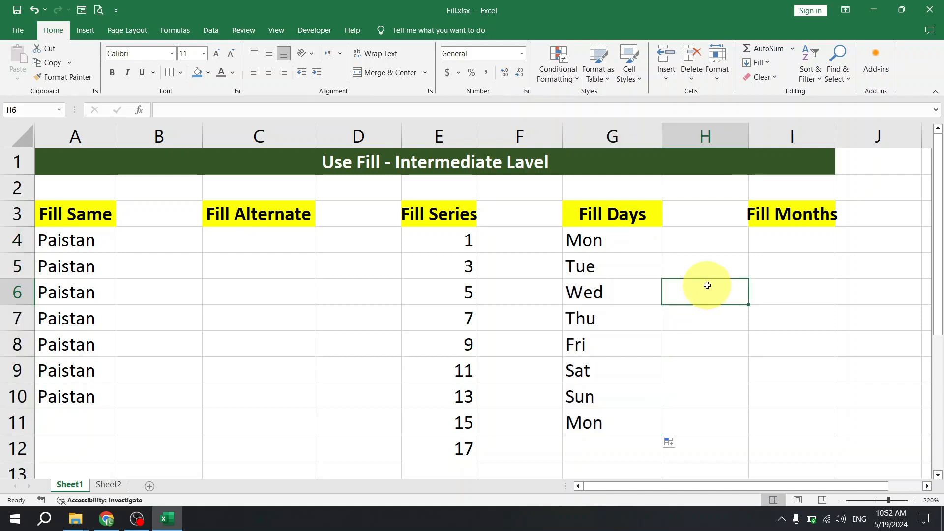
# Extend the abbreviated weekday fill from G4 down beyond row 12, and select G4:G11.
pyautogui.click(625, 240)
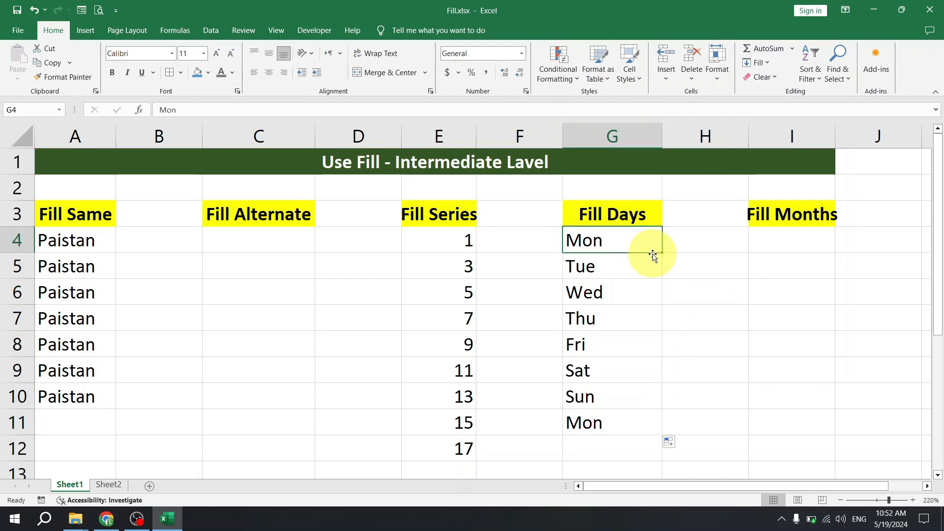
pyautogui.moveTo(663, 253); pyautogui.dragTo(668, 470)
pyautogui.scroll(3, 664, 301)
pyautogui.click(615, 249)
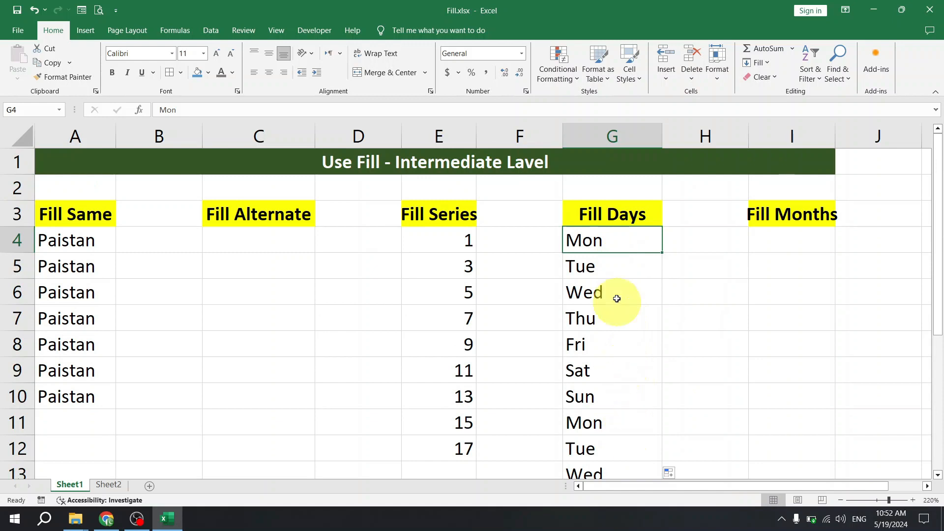
pyautogui.moveTo(611, 238); pyautogui.dragTo(612, 422)
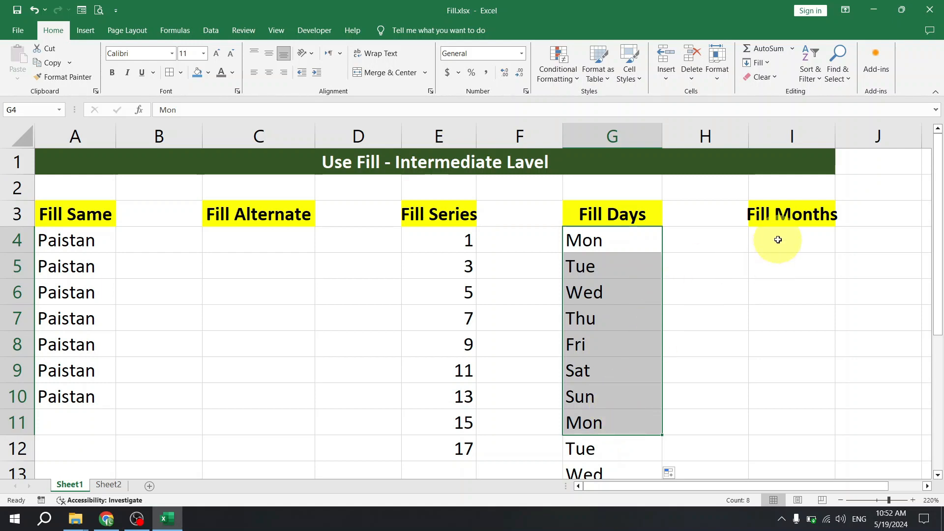
# Enter Jan in I4 under Fill Months and fill the abbreviated months down through I12.
pyautogui.click(810, 246)
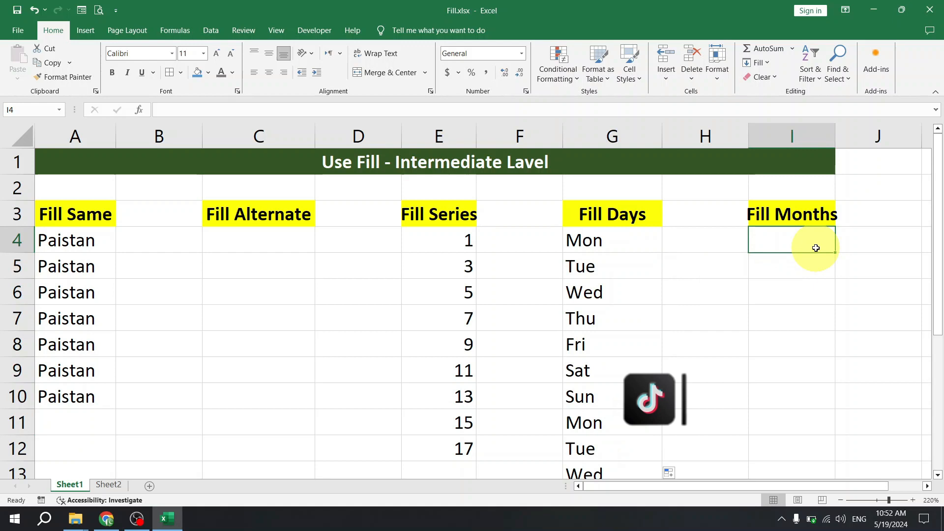
pyautogui.write('Jan')
pyautogui.press('Return')
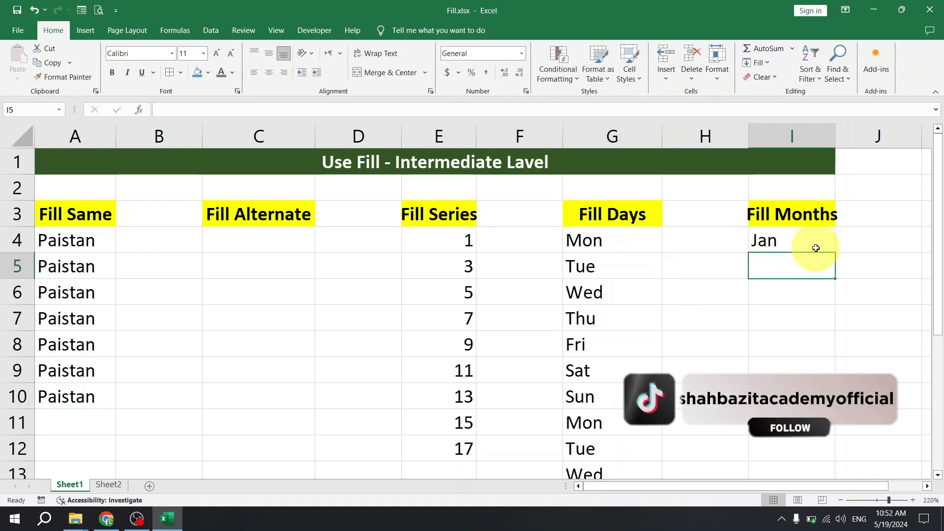
pyautogui.click(821, 246)
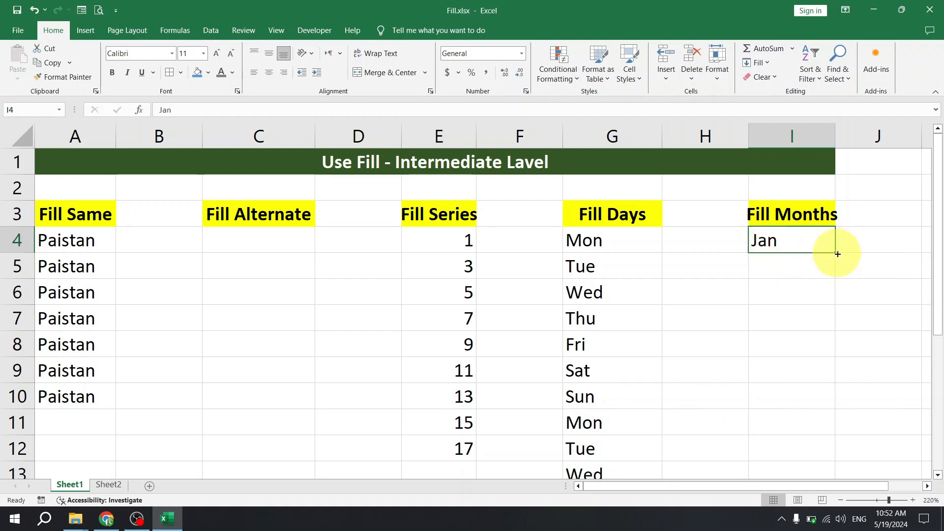
pyautogui.moveTo(837, 254); pyautogui.dragTo(842, 453)
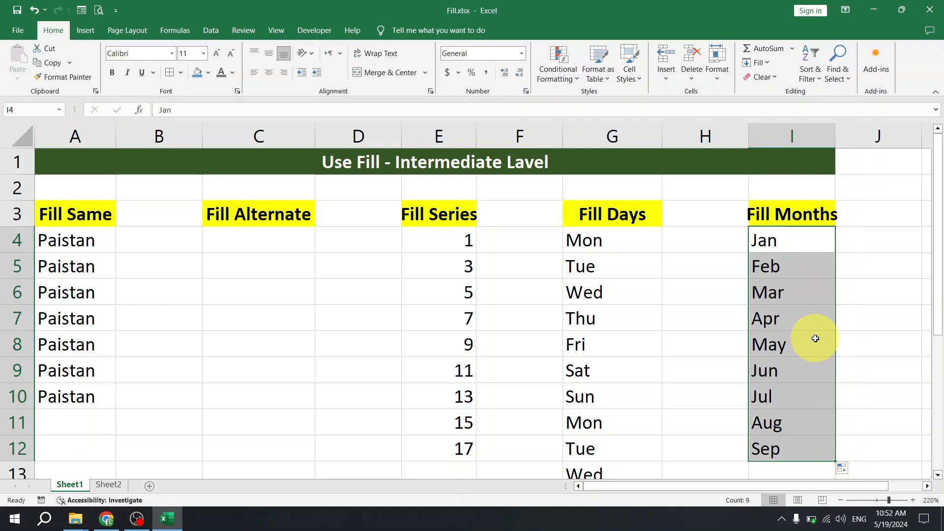
# Undo the abbreviated month fill and the Jan entry under Fill Months.
pyautogui.hotkey('ctrl', 'z')
pyautogui.hotkey('ctrl', 'z')
pyautogui.hotkey('ctrl', 'z')
pyautogui.hotkey('ctrl', 'z')
pyautogui.hotkey('ctrl', 'z')
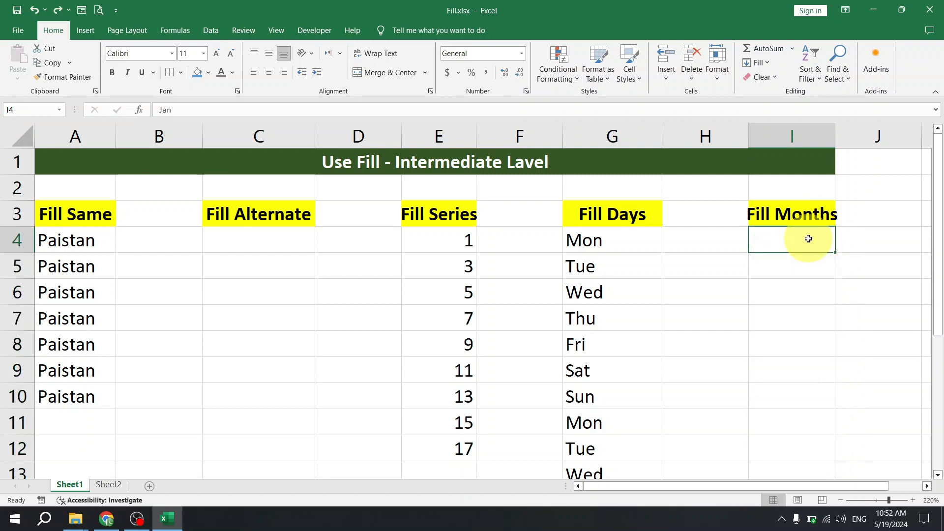
# Enter January in I4 and fill the full month names down through I10.
pyautogui.write('Janua')
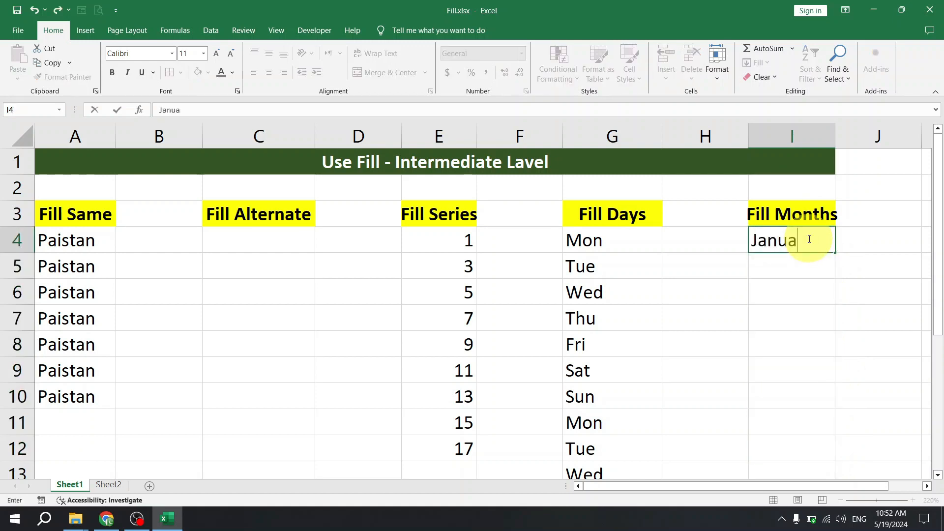
pyautogui.write('ry')
pyautogui.press('Return')
pyautogui.click(808, 243)
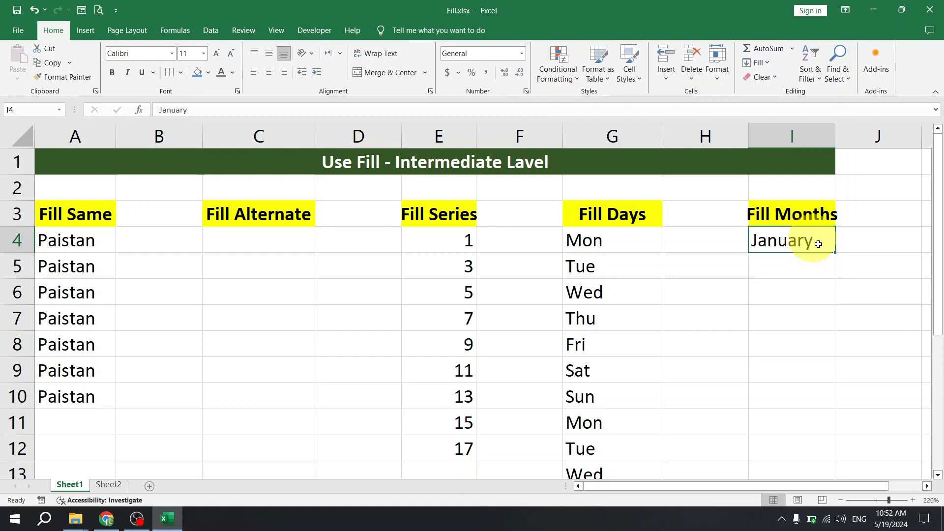
pyautogui.moveTo(834, 255); pyautogui.dragTo(839, 405)
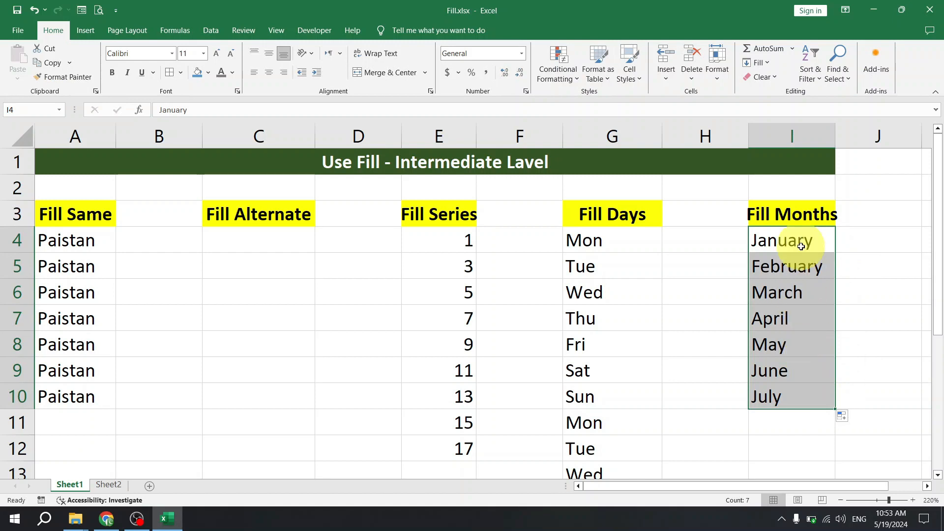
# Replace G4 with Monday and fill the full weekday names down through G12.
pyautogui.click(585, 240)
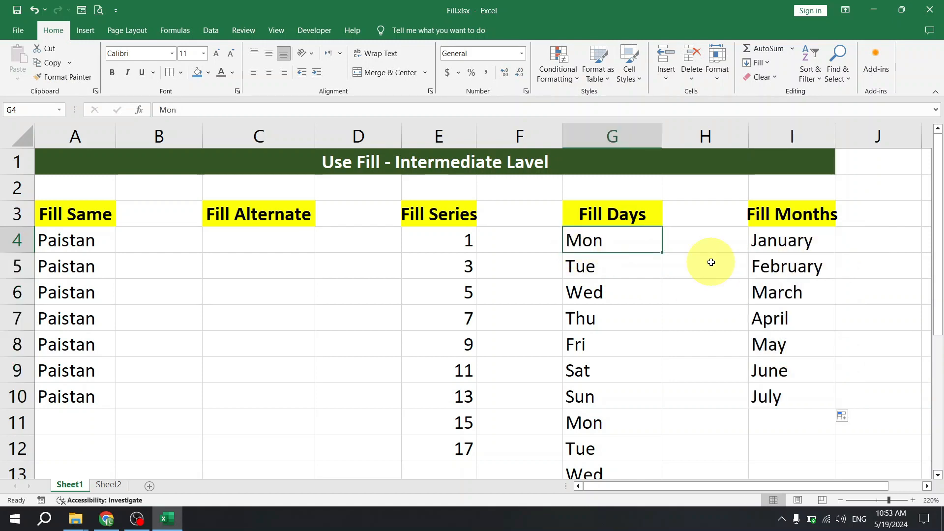
pyautogui.write('Monday')
pyautogui.press('Return')
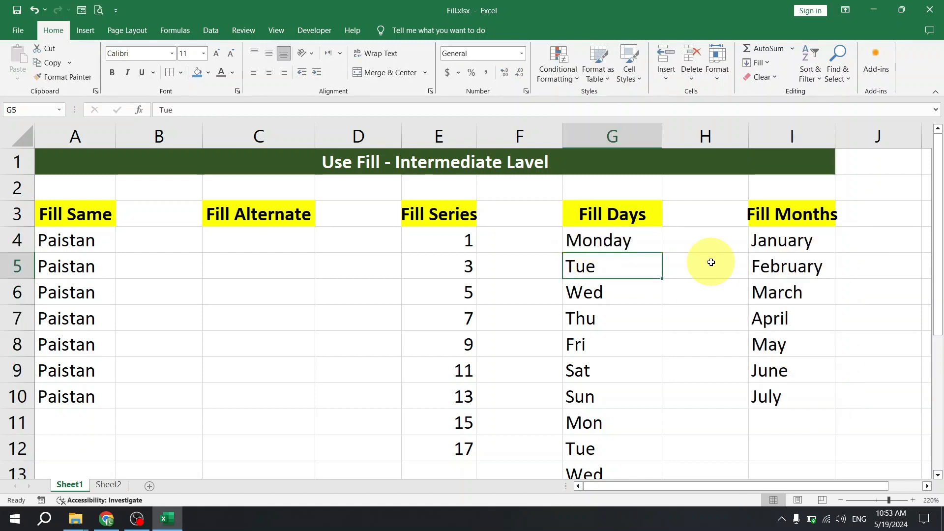
pyautogui.click(639, 244)
pyautogui.moveTo(662, 254); pyautogui.dragTo(662, 449)
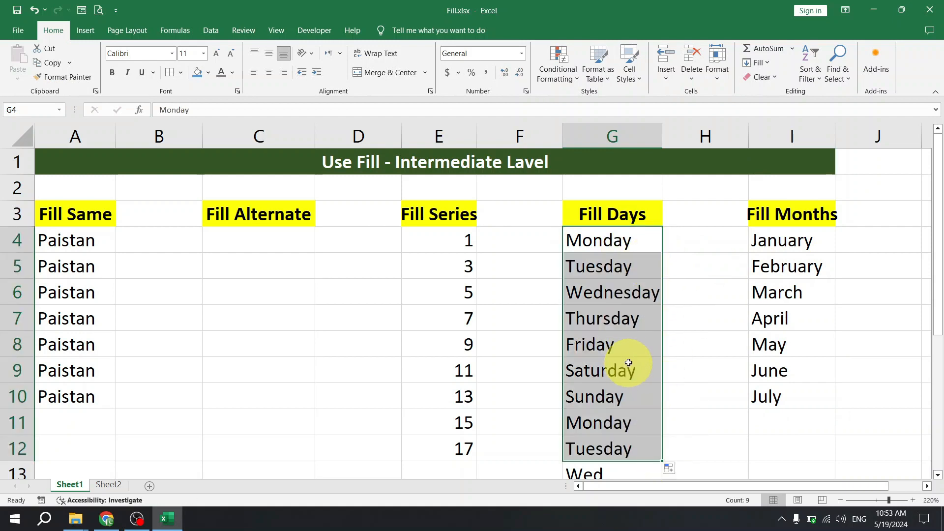
# Replace G4 with Wed and fill the abbreviated weekdays down through G11.
pyautogui.click(633, 235)
pyautogui.write('Wed')
pyautogui.press('Return')
pyautogui.click(633, 235)
pyautogui.moveTo(662, 254); pyautogui.dragTo(664, 434)
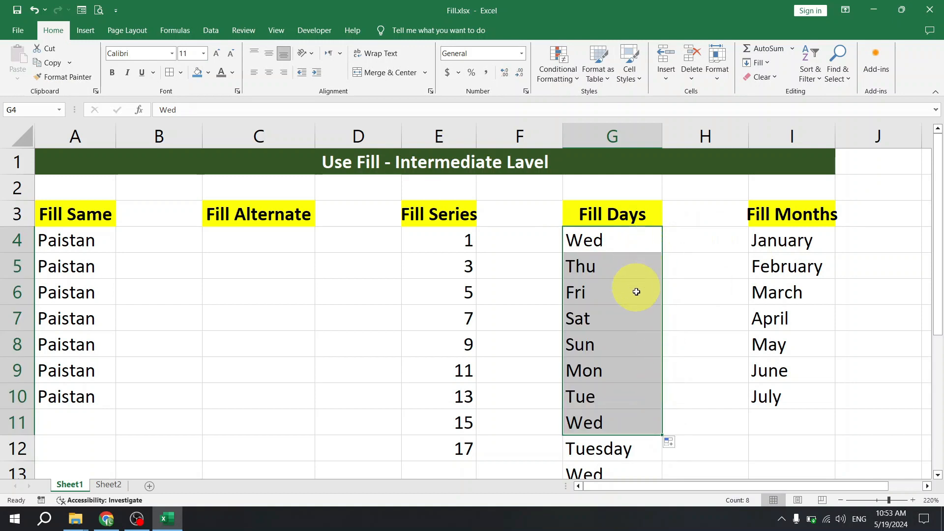
# Replace I4 with Dec and fill the abbreviated months down through I10.
pyautogui.click(820, 233)
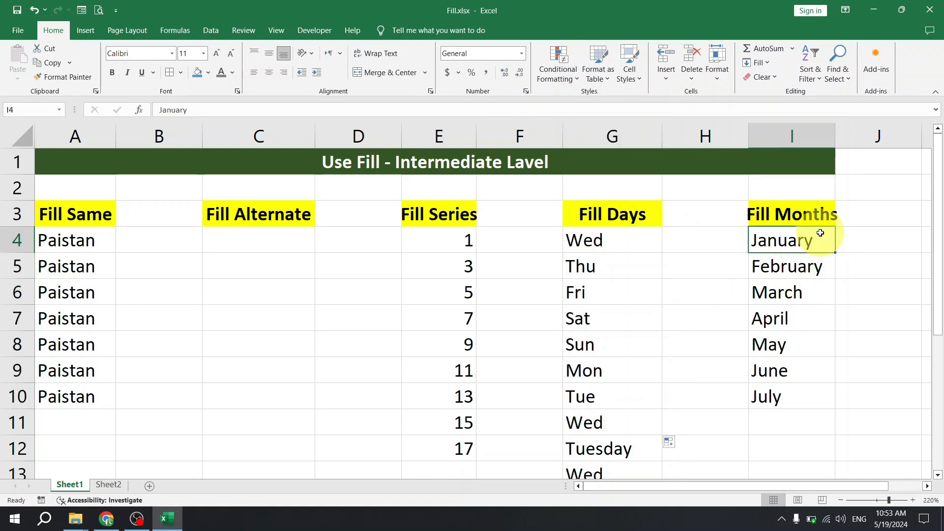
pyautogui.write('Dec')
pyautogui.press('Return')
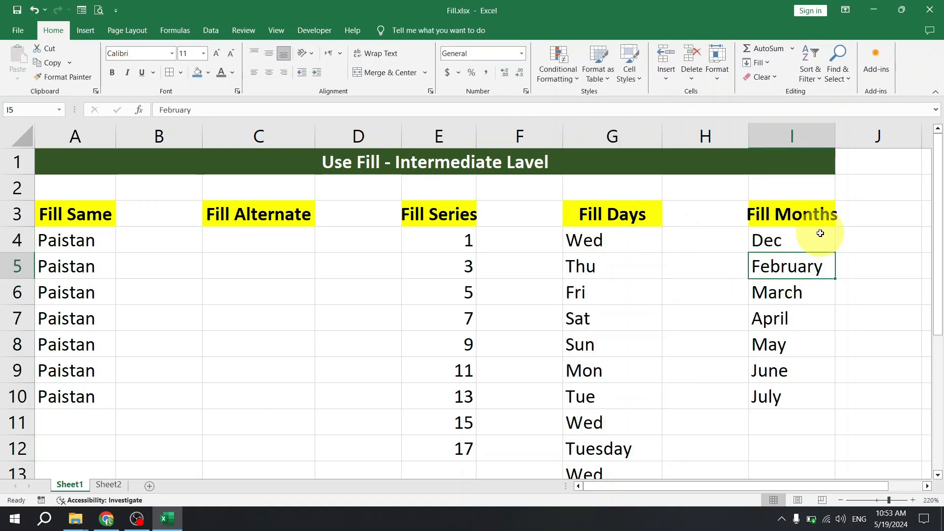
pyautogui.click(820, 234)
pyautogui.moveTo(834, 253); pyautogui.dragTo(838, 411)
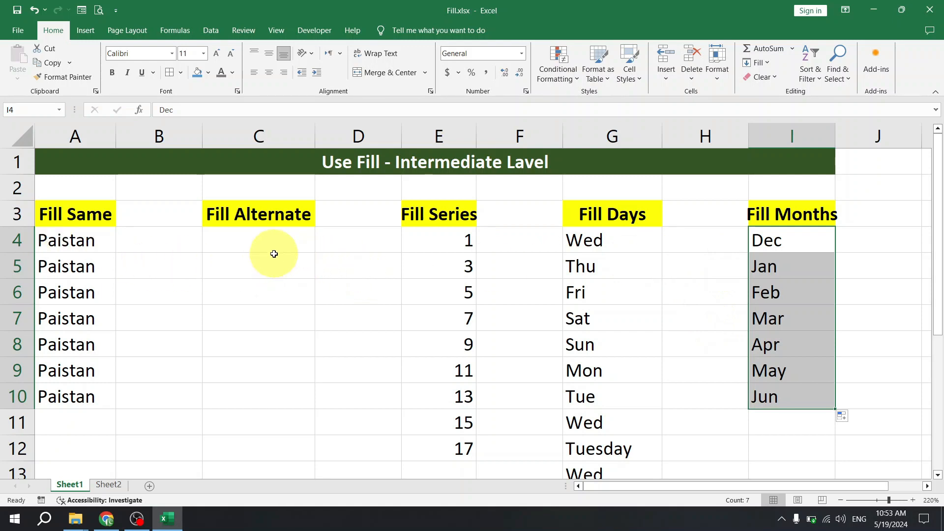
# Review the cells under each of the five fill headings, from Fill Same through Fill Months.
pyautogui.moveTo(74, 239); pyautogui.dragTo(66, 382)
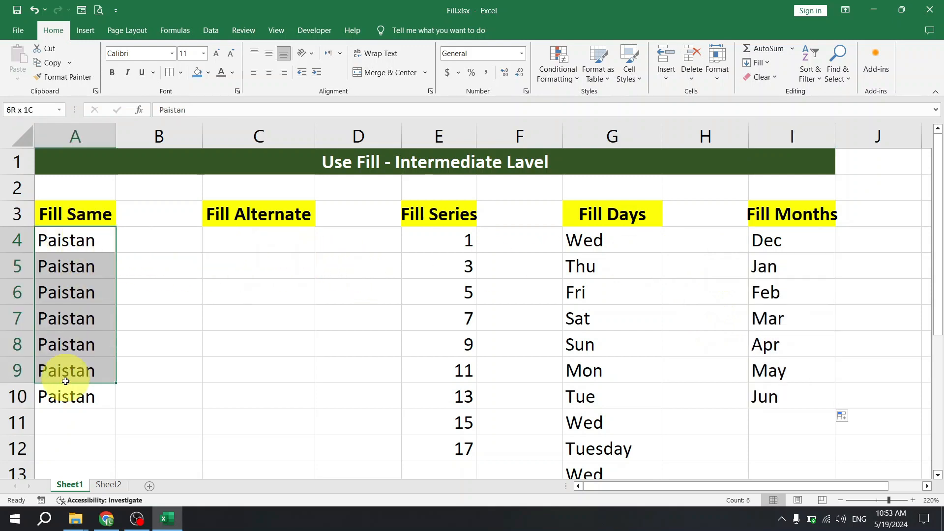
pyautogui.hotkey('shift', 'Up')
pyautogui.moveTo(236, 241); pyautogui.dragTo(273, 373)
pyautogui.moveTo(437, 241); pyautogui.dragTo(462, 420)
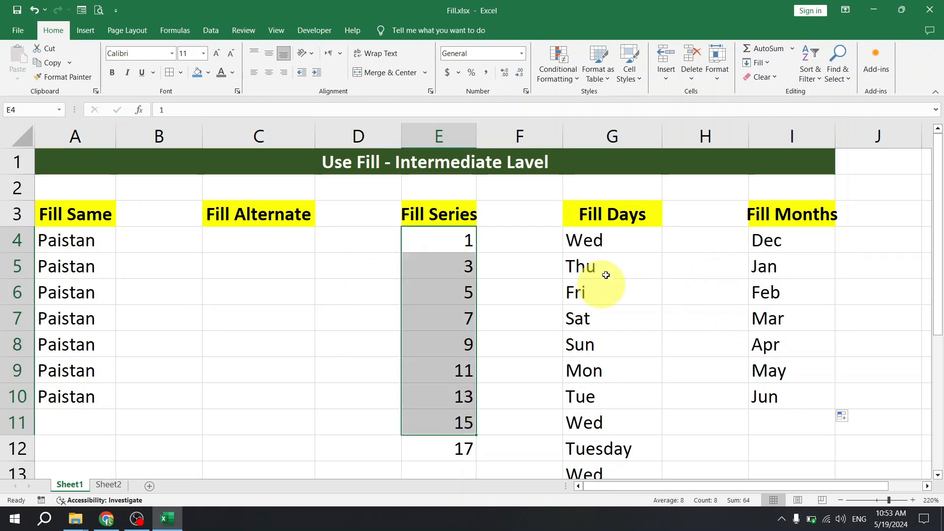
pyautogui.moveTo(615, 238); pyautogui.dragTo(634, 364)
pyautogui.moveTo(767, 240); pyautogui.dragTo(774, 398)
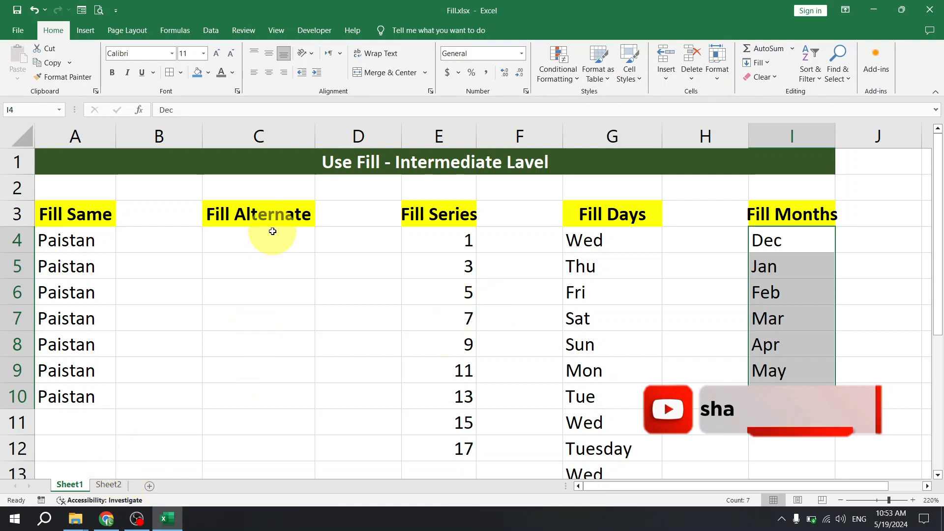
# Enter Karchi in C4 and Lahore in C5 under the Fill Alternate heading.
pyautogui.click(288, 246)
pyautogui.write('Karc')
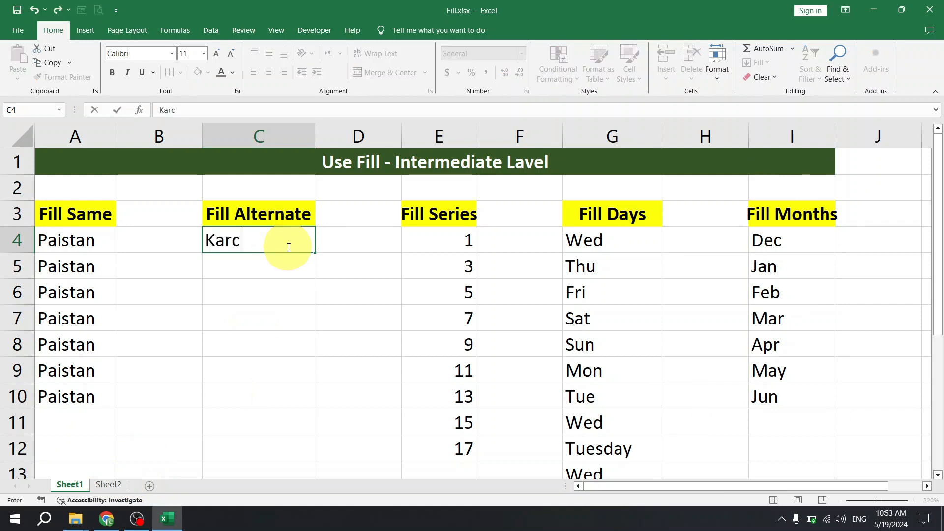
pyautogui.write('hi')
pyautogui.press('Return')
pyautogui.press('Return')
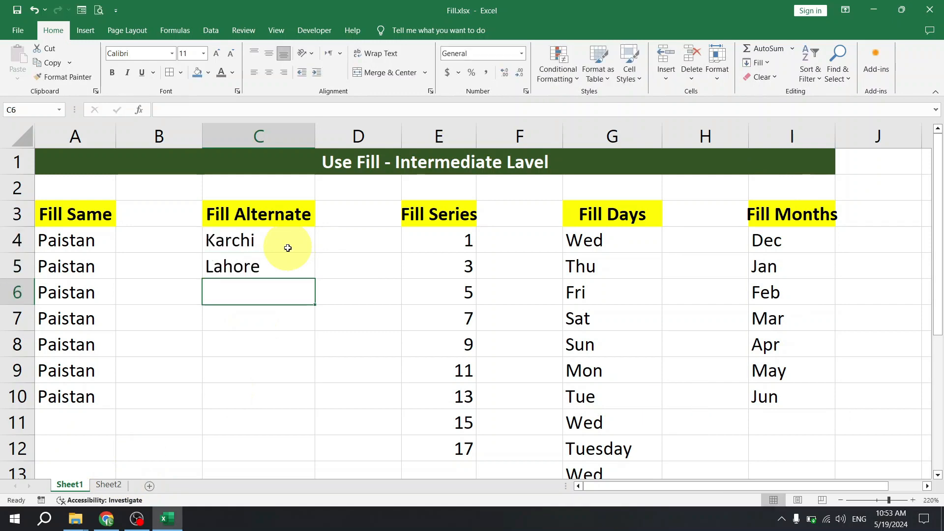
# Fill the alternating Karchi and Lahore entries from C4:C5 down through C11.
pyautogui.moveTo(287, 247); pyautogui.dragTo(317, 428)
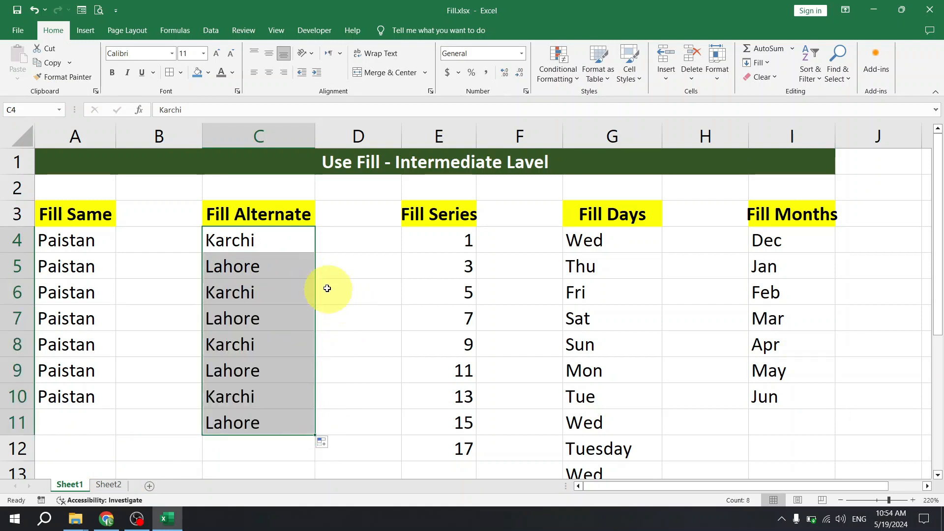
pyautogui.moveTo(290, 259); pyautogui.dragTo(290, 343)
pyautogui.moveTo(324, 271); pyautogui.dragTo(327, 294)
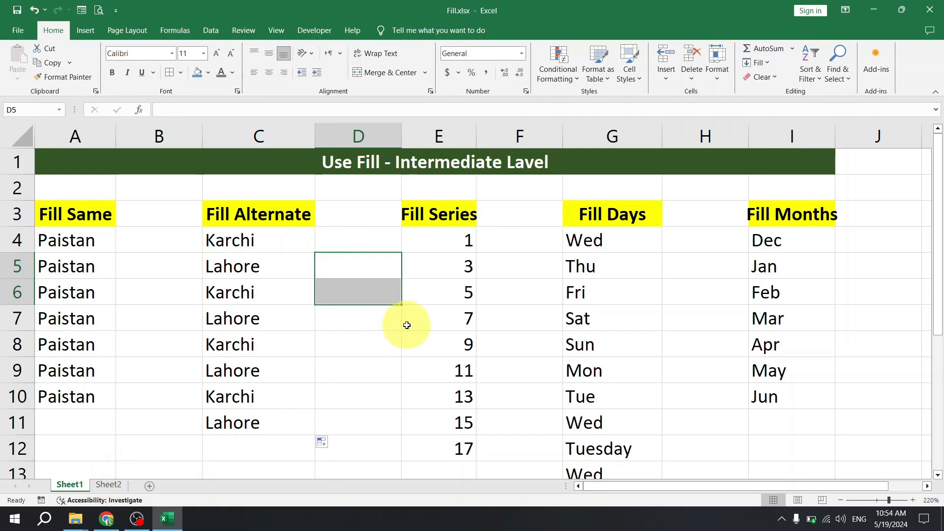
# Switch to Sheet2 and examine the merged name cells and the two Exam rows beside each name.
pyautogui.click(108, 485)
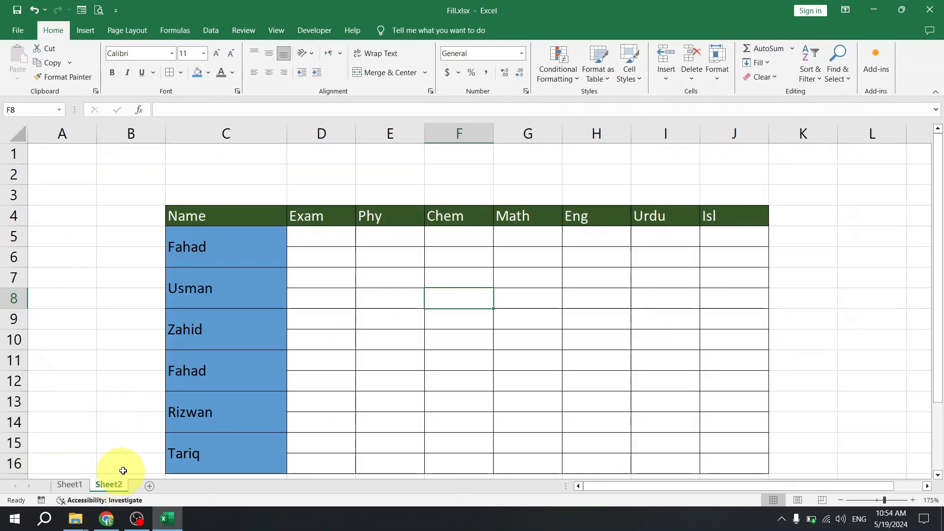
pyautogui.moveTo(235, 242); pyautogui.dragTo(240, 282)
pyautogui.moveTo(199, 249); pyautogui.dragTo(314, 287)
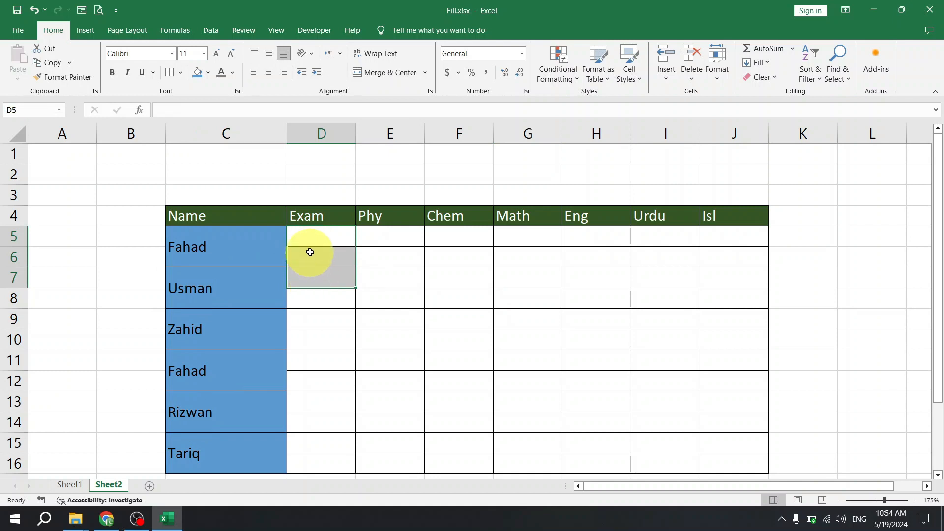
pyautogui.click(310, 265)
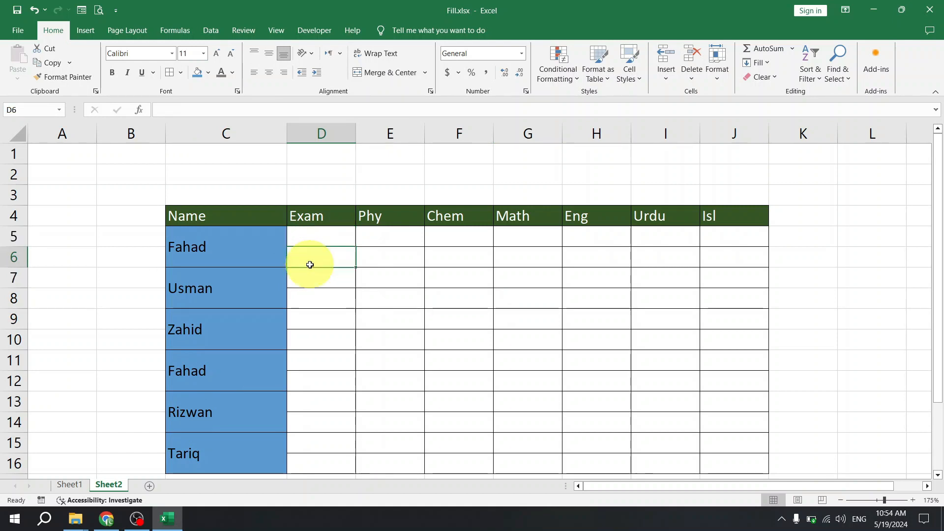
pyautogui.click(321, 238)
pyautogui.click(323, 257)
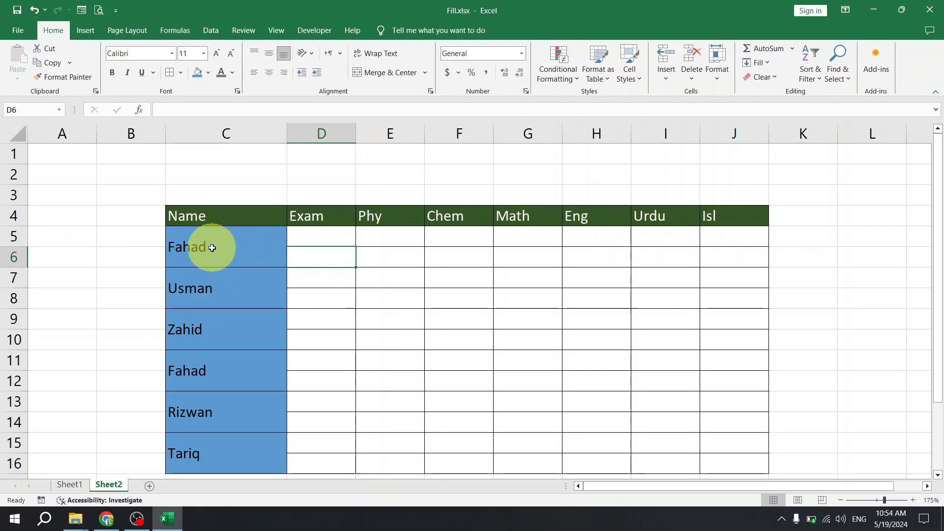
pyautogui.click(216, 248)
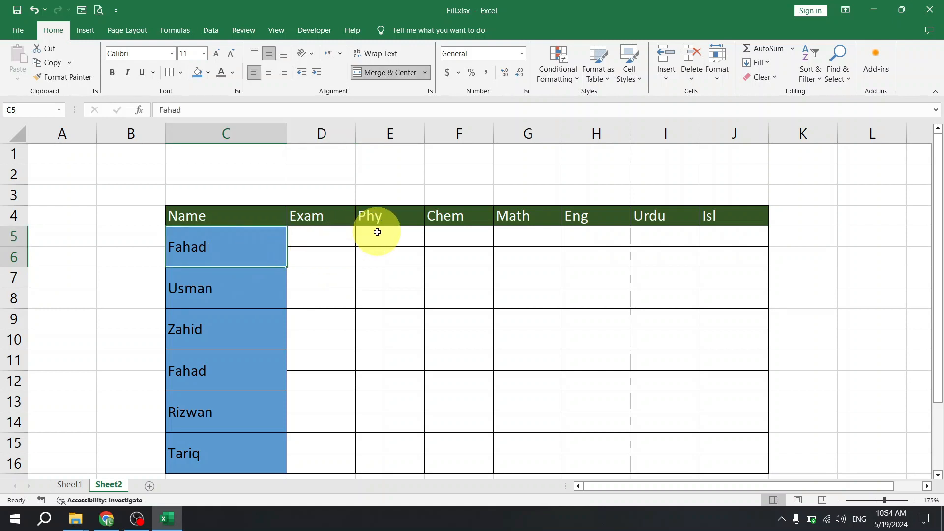
# Enter Mid-Term in D5 and Final-Term in D6 under Exam, and autofit the width of column D.
pyautogui.click(335, 235)
pyautogui.moveTo(335, 235)
pyautogui.mouseDown()
pyautogui.moveTo(334, 251)
pyautogui.moveTo(327, 238)
pyautogui.moveTo(345, 243)
pyautogui.mouseUp()
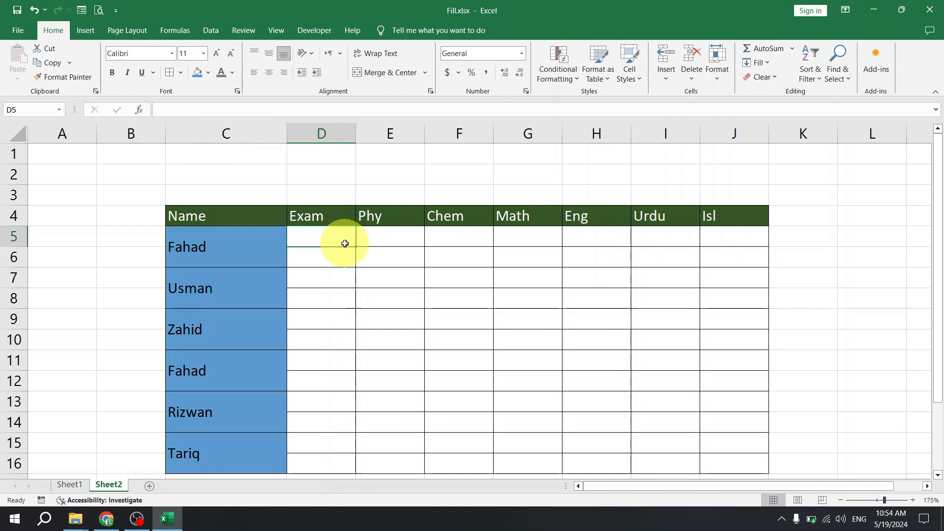
pyautogui.write('Mid-Term')
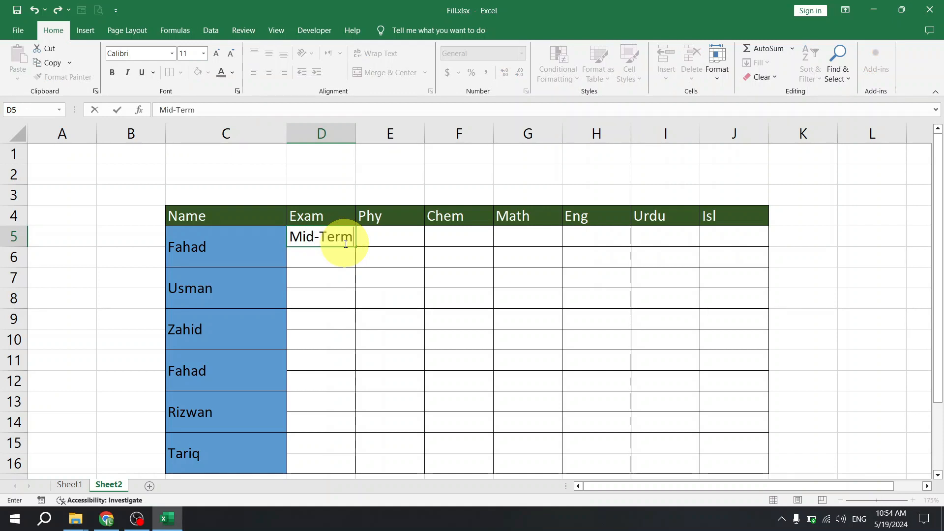
pyautogui.press('Return')
pyautogui.write('Fin')
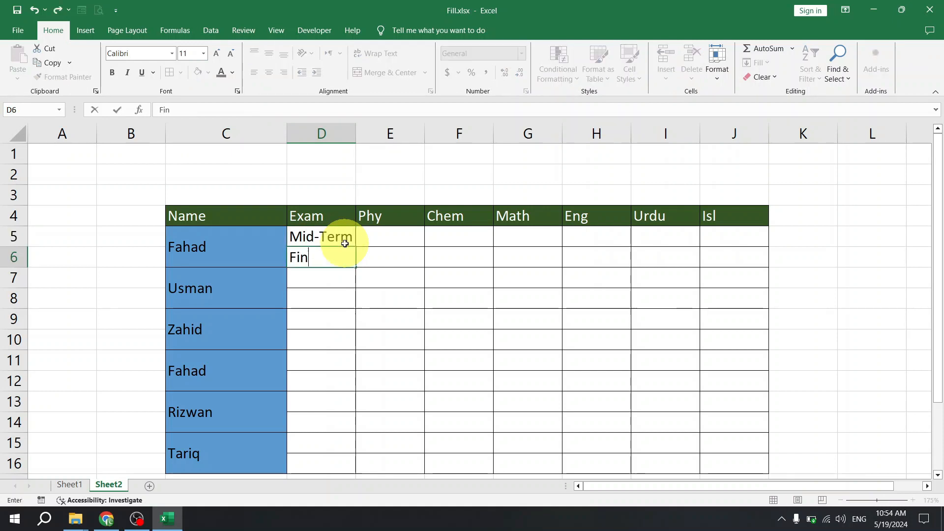
pyautogui.write('al-Term')
pyautogui.press('Return')
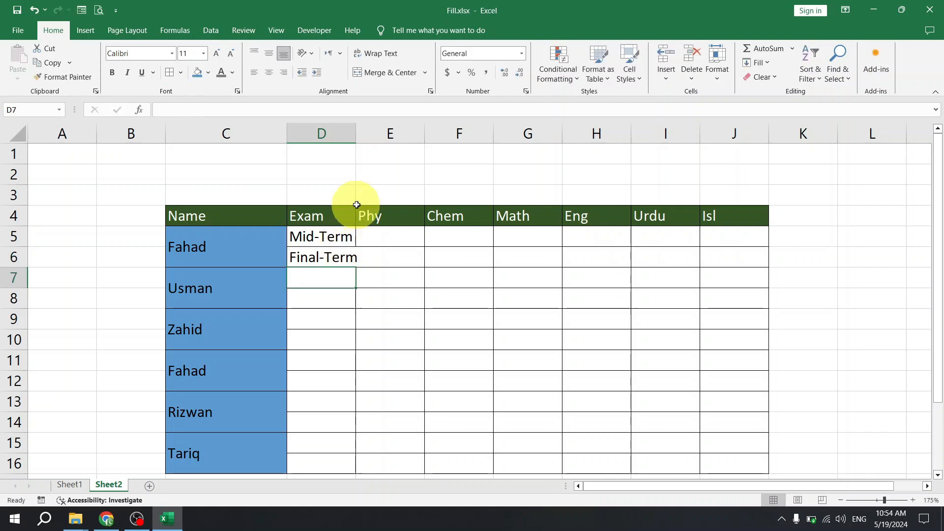
pyautogui.doubleClick(357, 138)
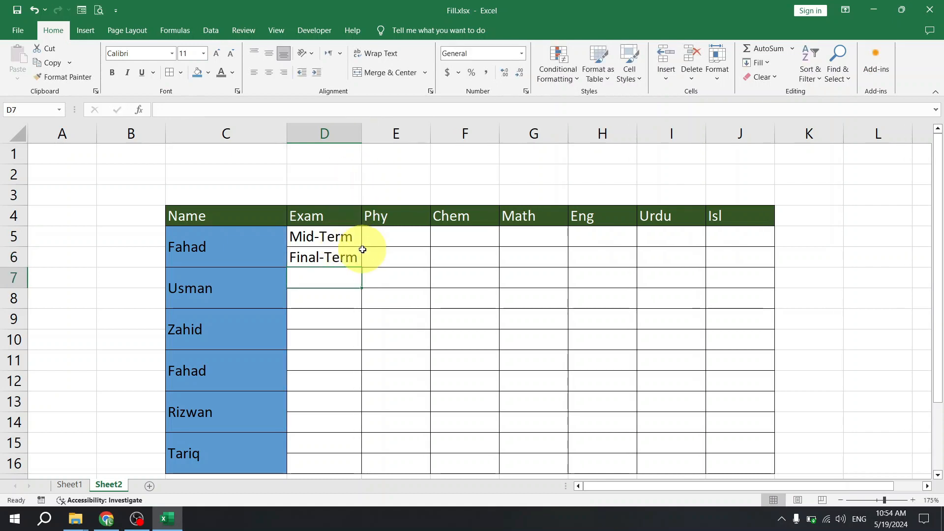
# Copy the exam pair in D5:D6, paste it into D7:D16, and undo the paste.
pyautogui.moveTo(331, 223); pyautogui.dragTo(336, 252)
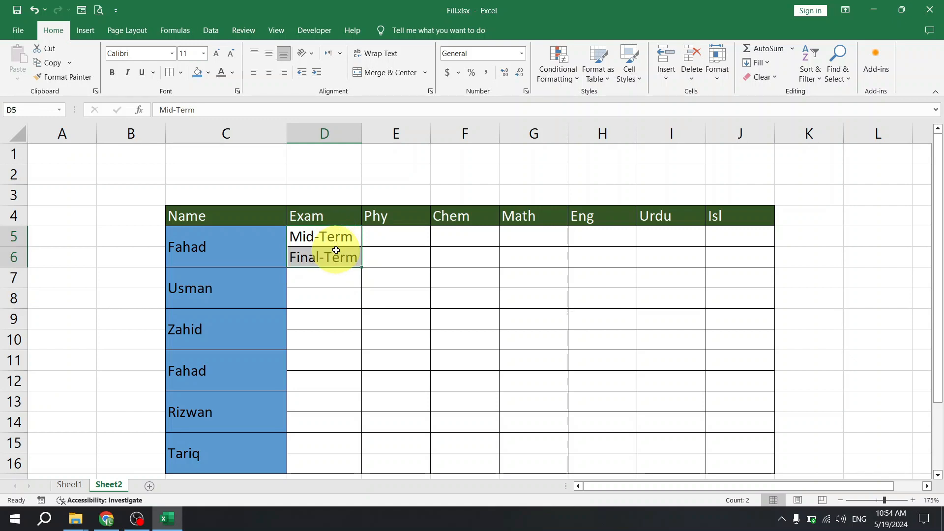
pyautogui.hotkey('ctrl', 'c')
pyautogui.moveTo(335, 282); pyautogui.dragTo(330, 457)
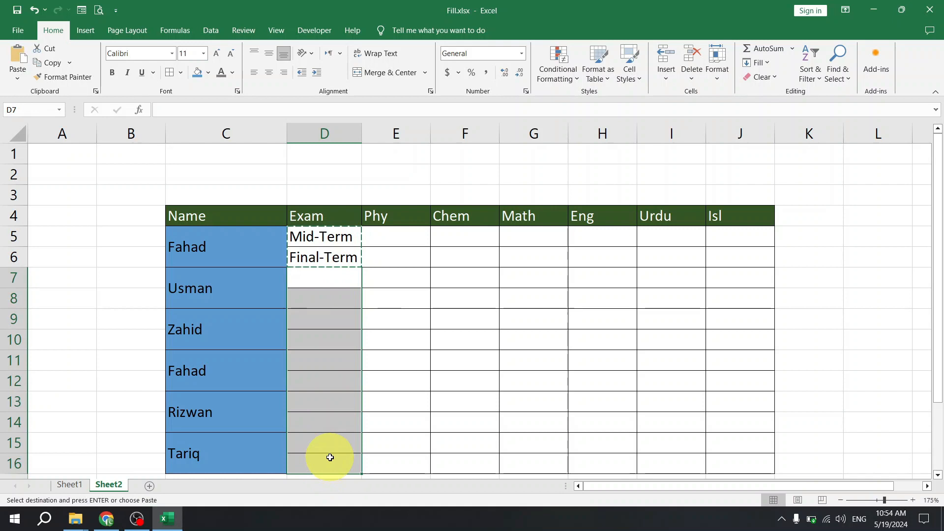
pyautogui.hotkey('ctrl', 'v')
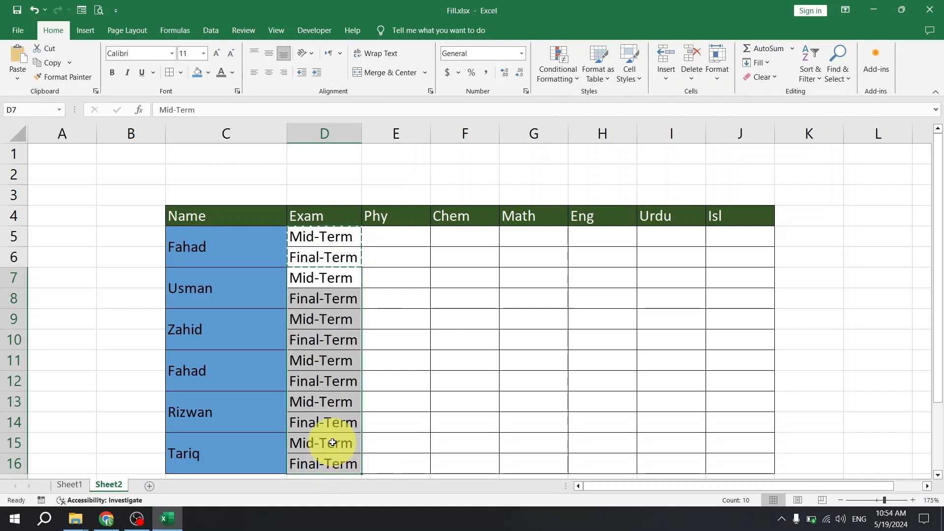
pyautogui.hotkey('ctrl', 'z')
pyautogui.click(411, 321)
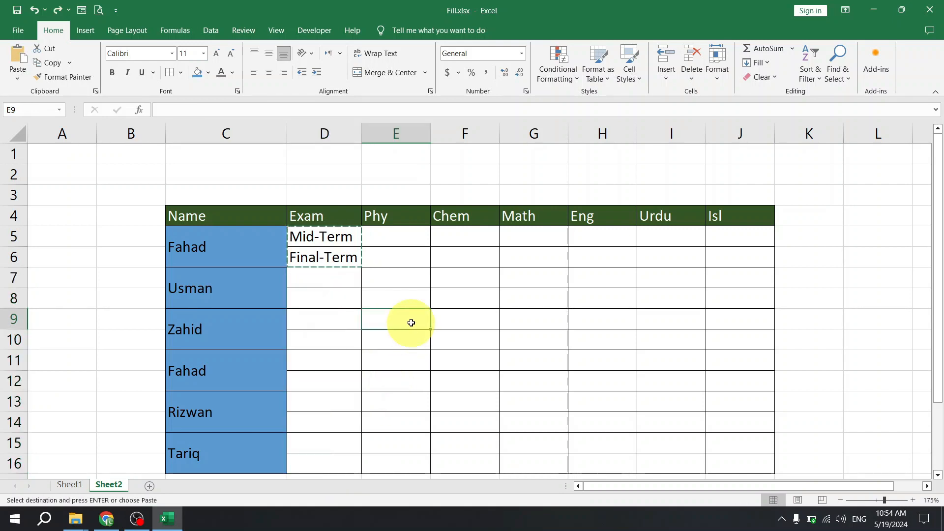
pyautogui.click(430, 258)
pyautogui.press('Escape')
# Fill the alternating Mid-Term and Final-Term entries from D5:D6 down through D16.
pyautogui.moveTo(341, 237); pyautogui.dragTo(346, 260)
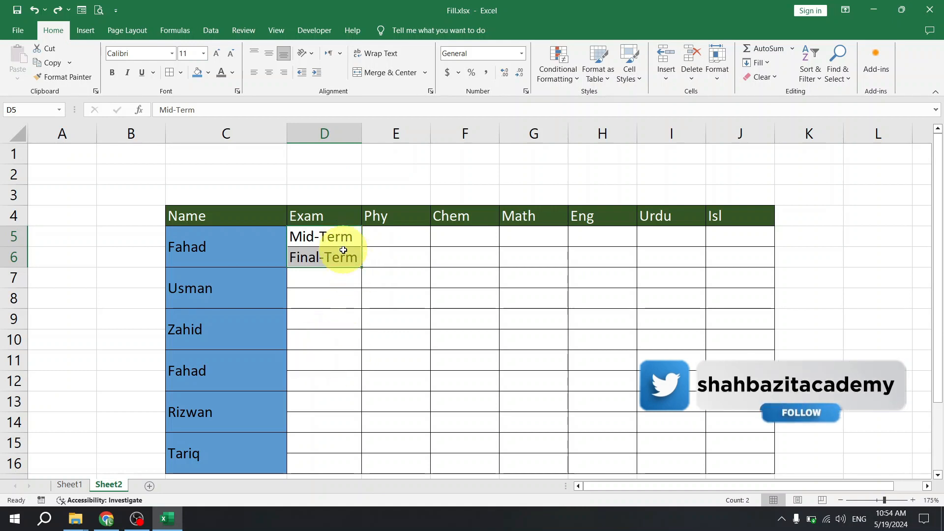
pyautogui.doubleClick(362, 268)
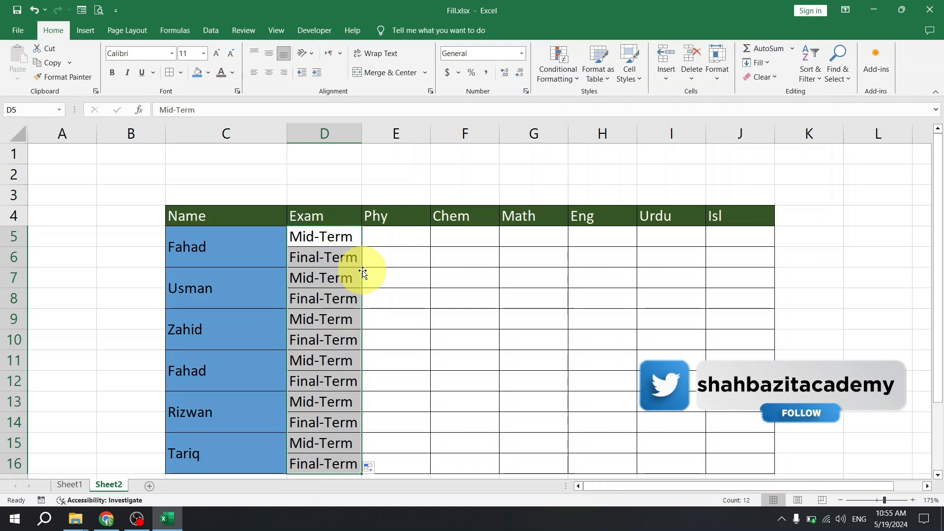
pyautogui.moveTo(344, 238); pyautogui.dragTo(331, 460)
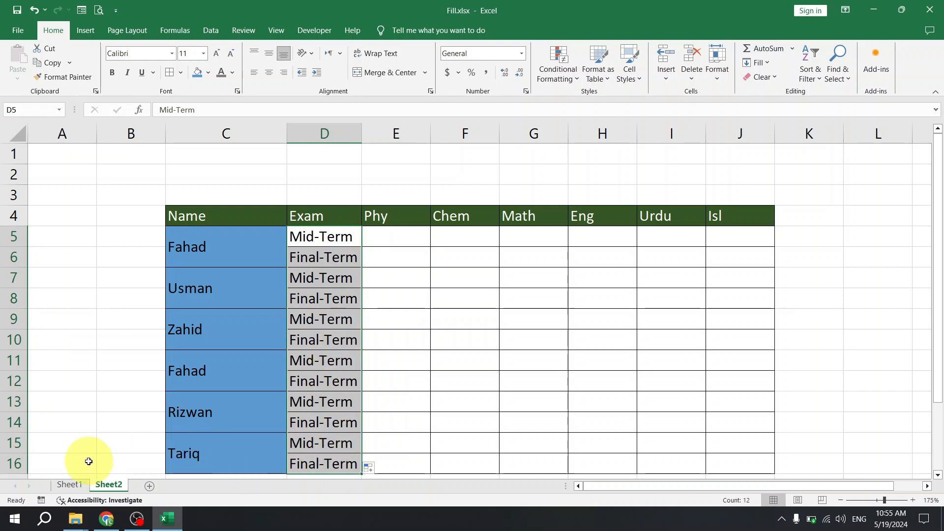
# Return to Sheet1 and review the filled columns from Fill Same through Fill Months.
pyautogui.click(74, 474)
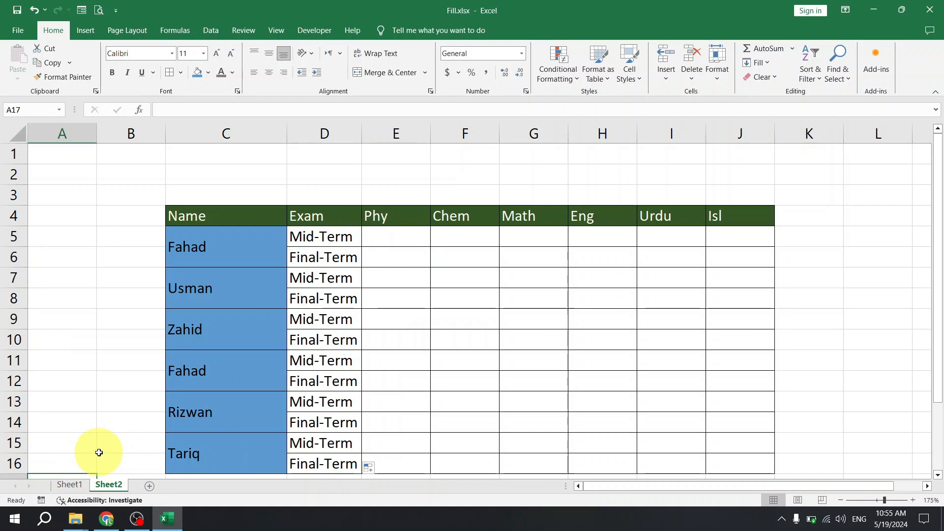
pyautogui.hotkey('ctrl', 'pageup')
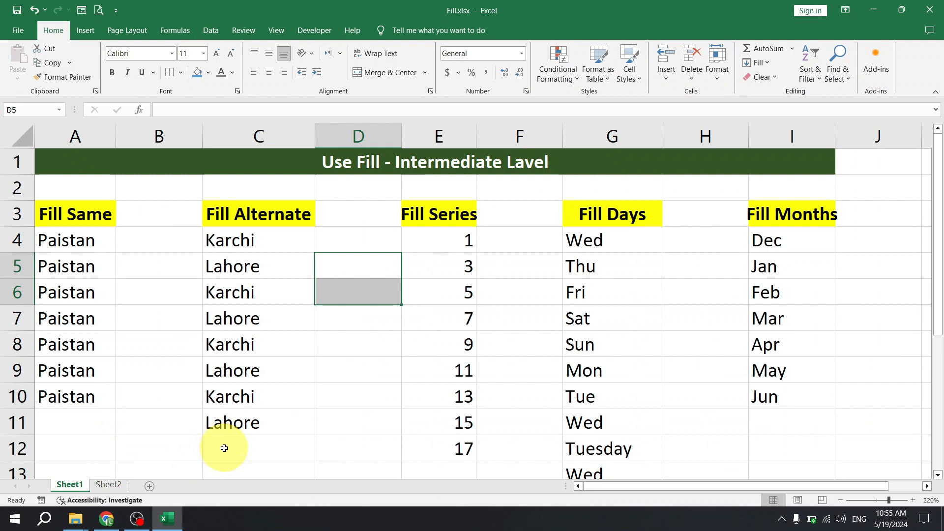
pyautogui.click(450, 280)
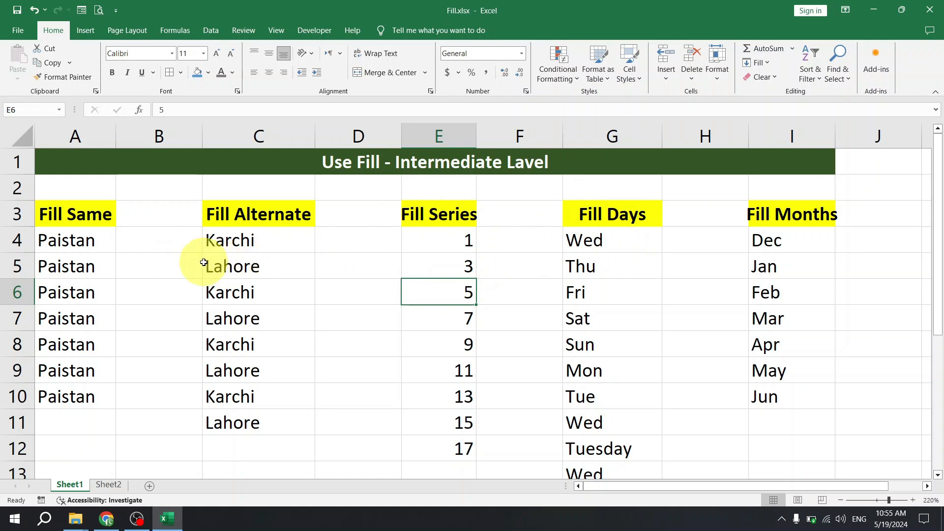
pyautogui.moveTo(75, 239); pyautogui.dragTo(766, 418)
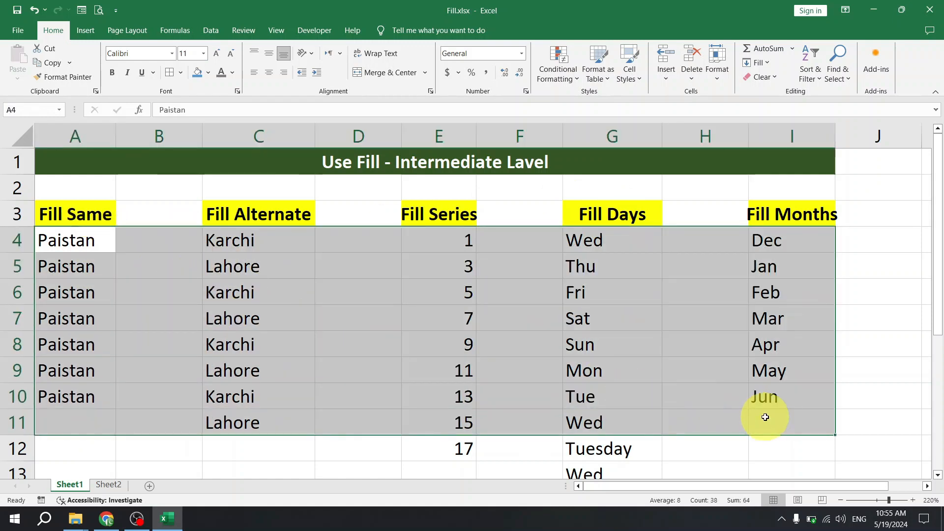